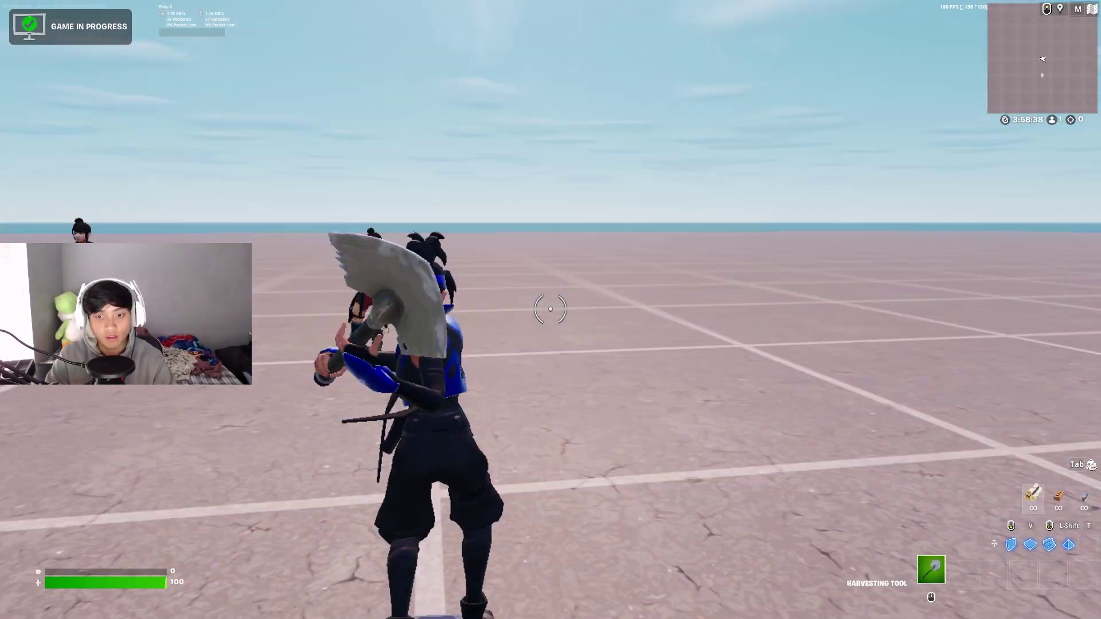
Run to a prop and strike it with the harvesting tool to trigger its gas explosion.
key("w")
key("w")
left_click(551, 310)
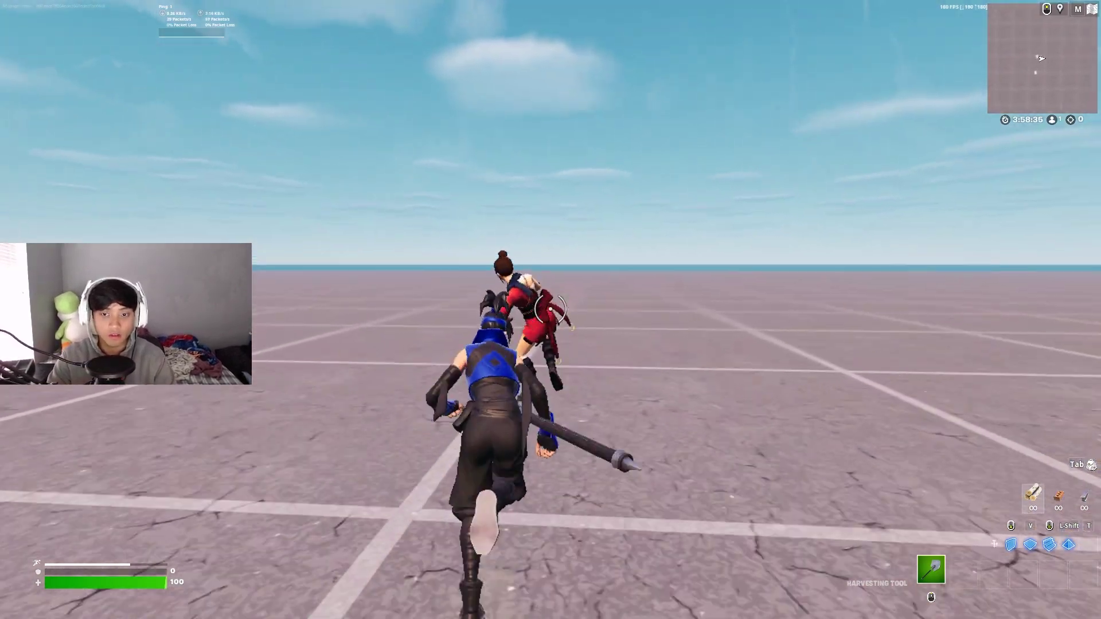
left_click(550, 309)
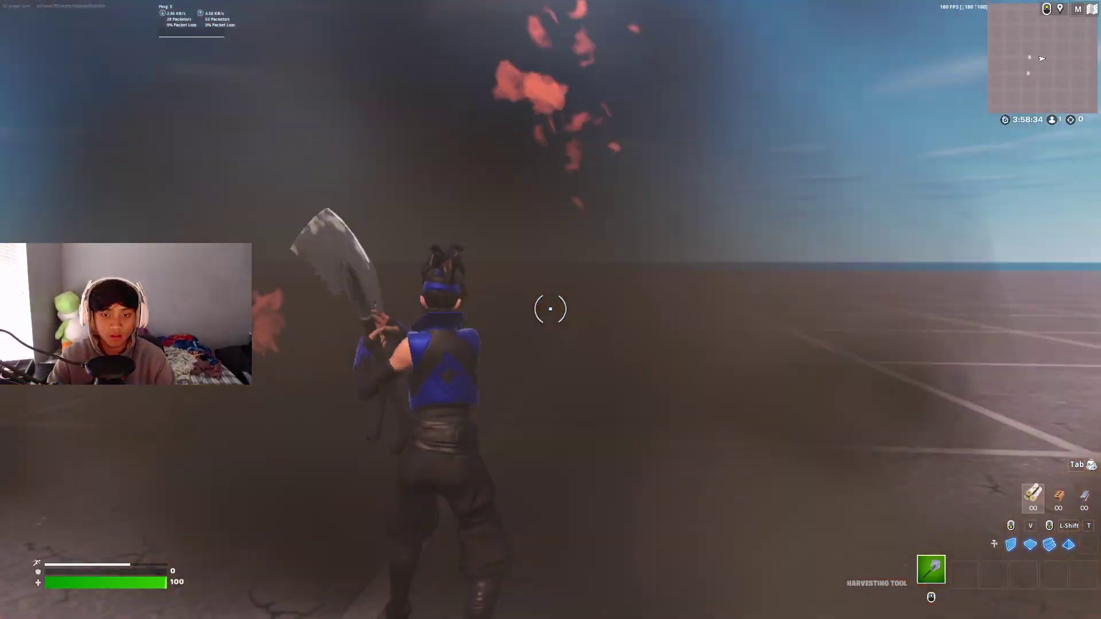
key("w")
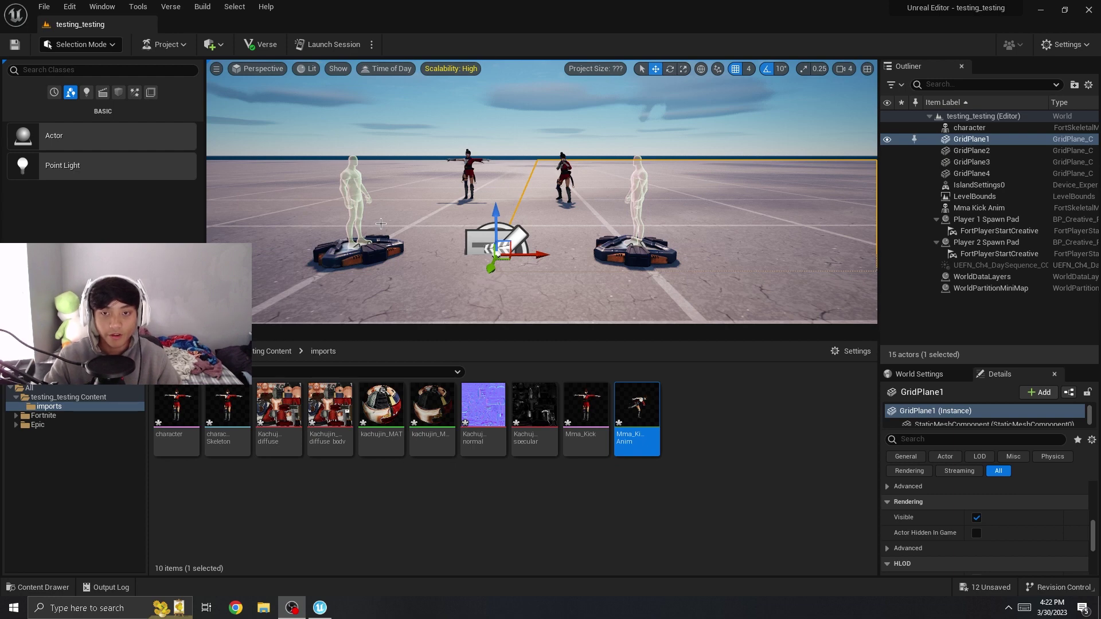
Fly the viewport closer and select the Mma Kick Anim actor and the character actor.
right_click_drag(524, 207, 516, 182)
key("w")
left_click(521, 207)
left_click(410, 206)
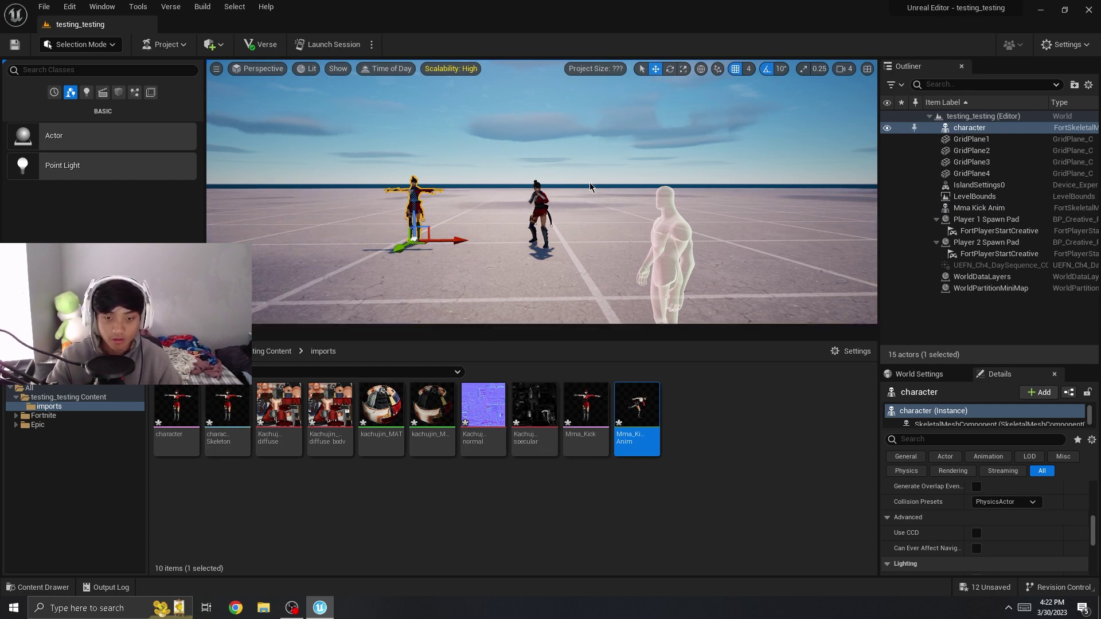
mouse_move(590, 187)
right_mouse_down()
mouse_move(569, 188)
mouse_move(590, 187)
right_mouse_up()
Create a folder named blueprints in testing_testing Content and open it.
left_click(127, 398)
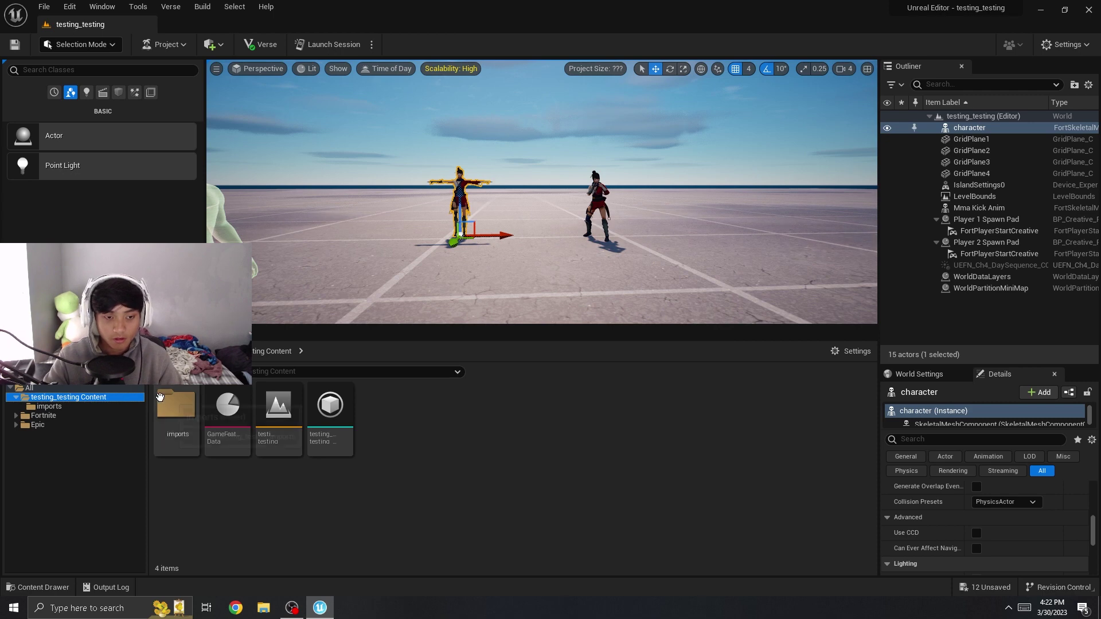
right_click(457, 454)
left_click(544, 193)
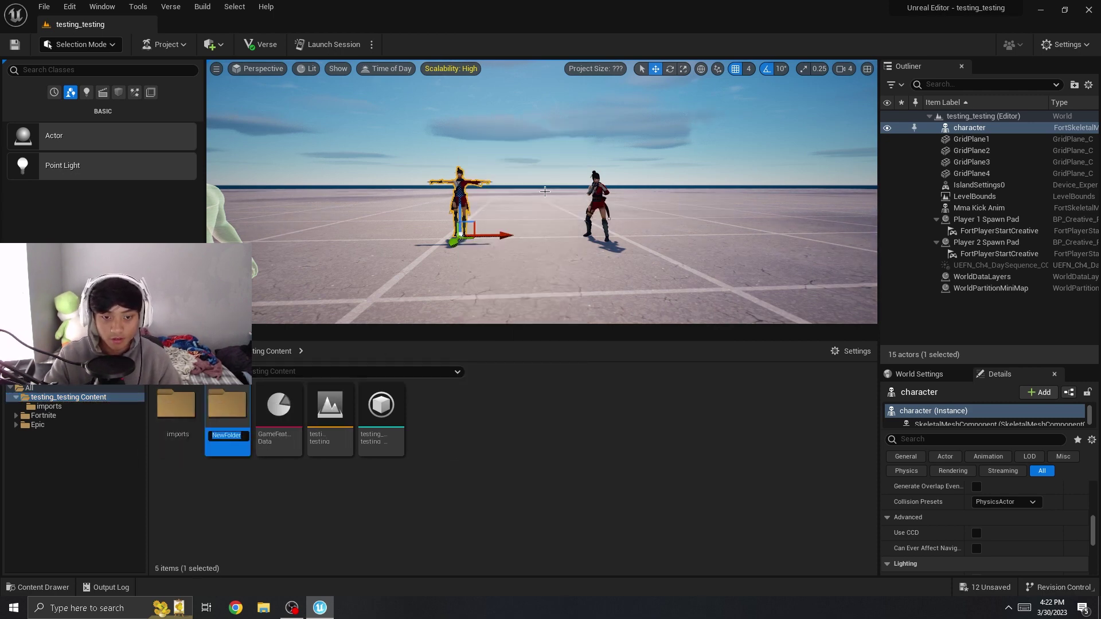
type("blueprint")
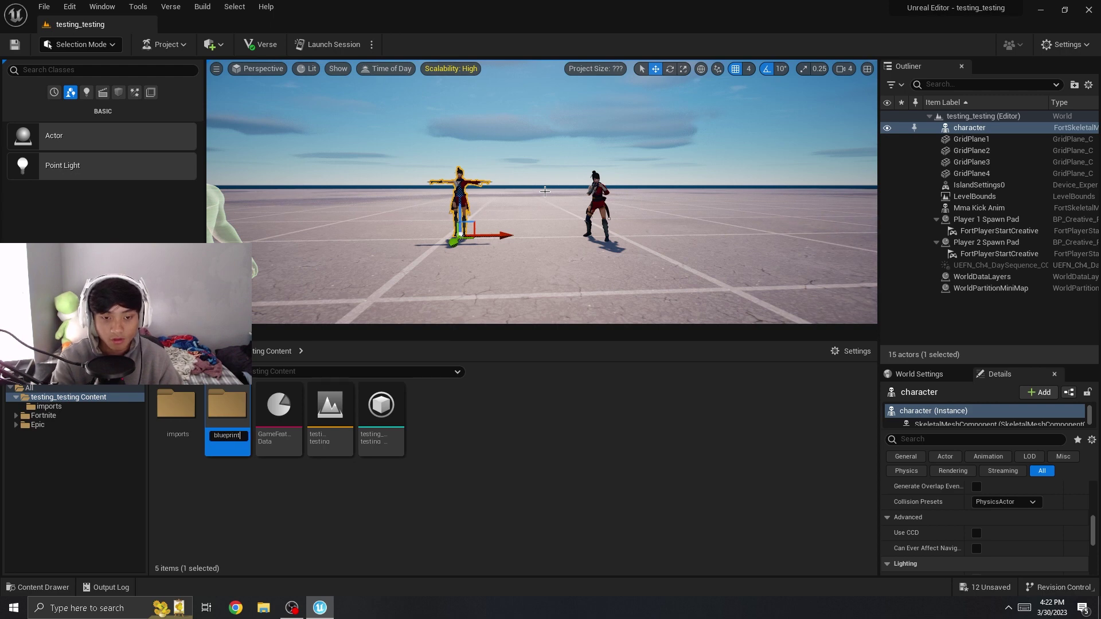
type("s")
key("Return")
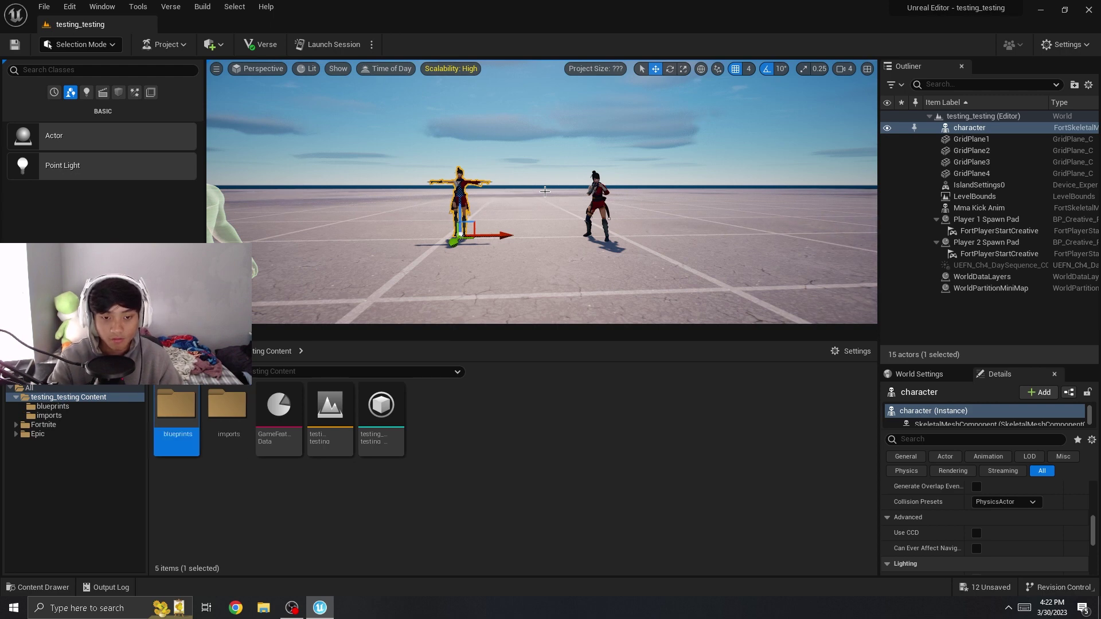
double_click(187, 412)
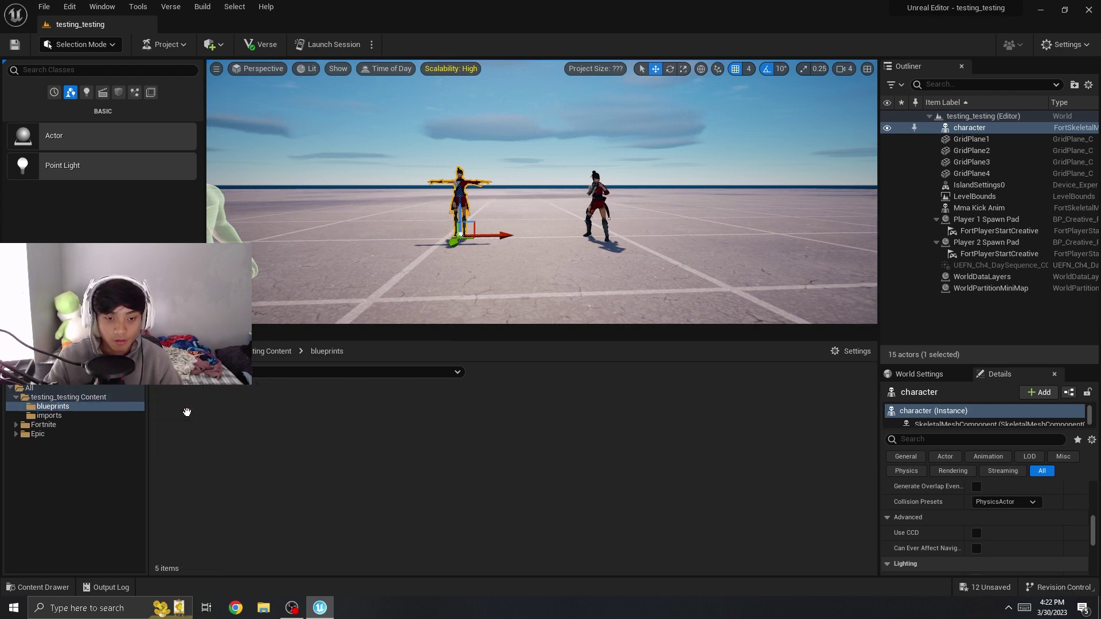
Create a Blueprint Class with Building Prop as parent, named animeGirl.
right_click(271, 440)
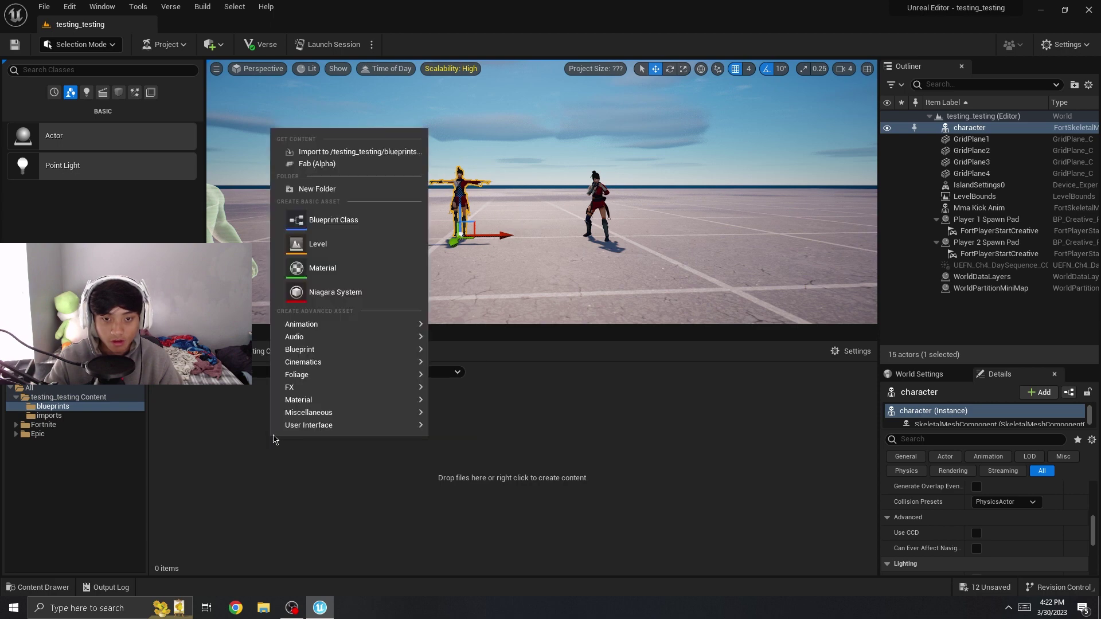
left_click(375, 223)
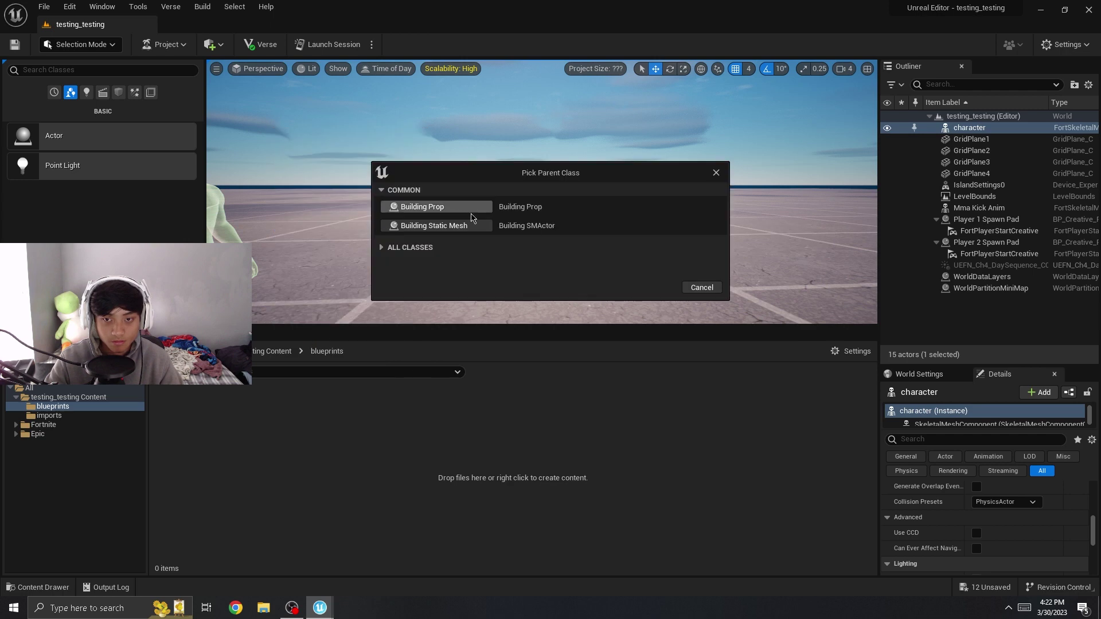
left_click(468, 215)
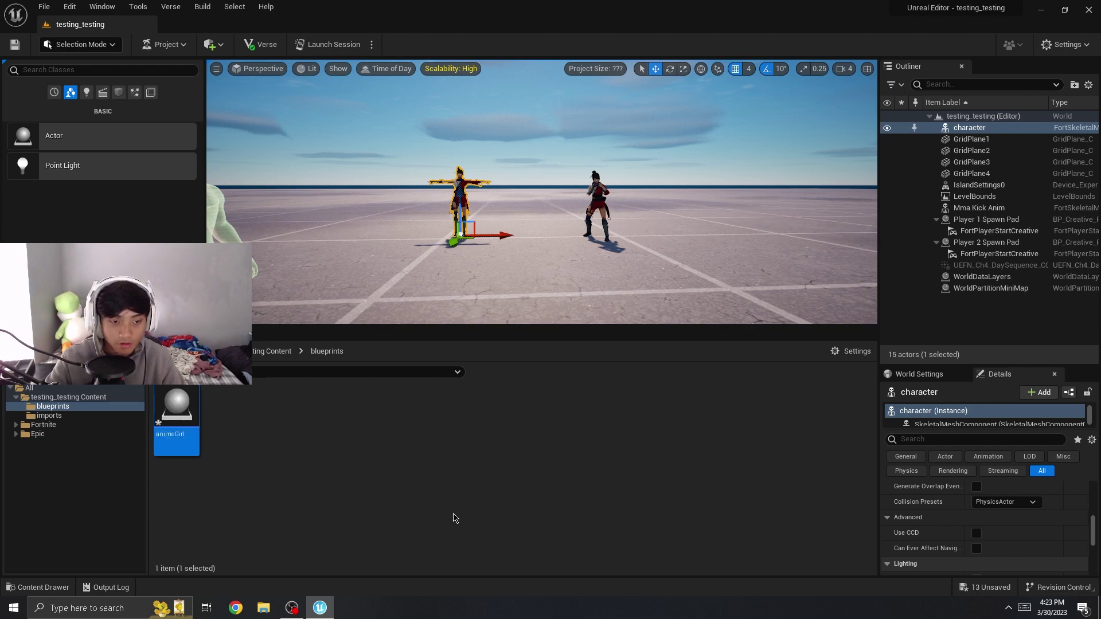
left_click(239, 517)
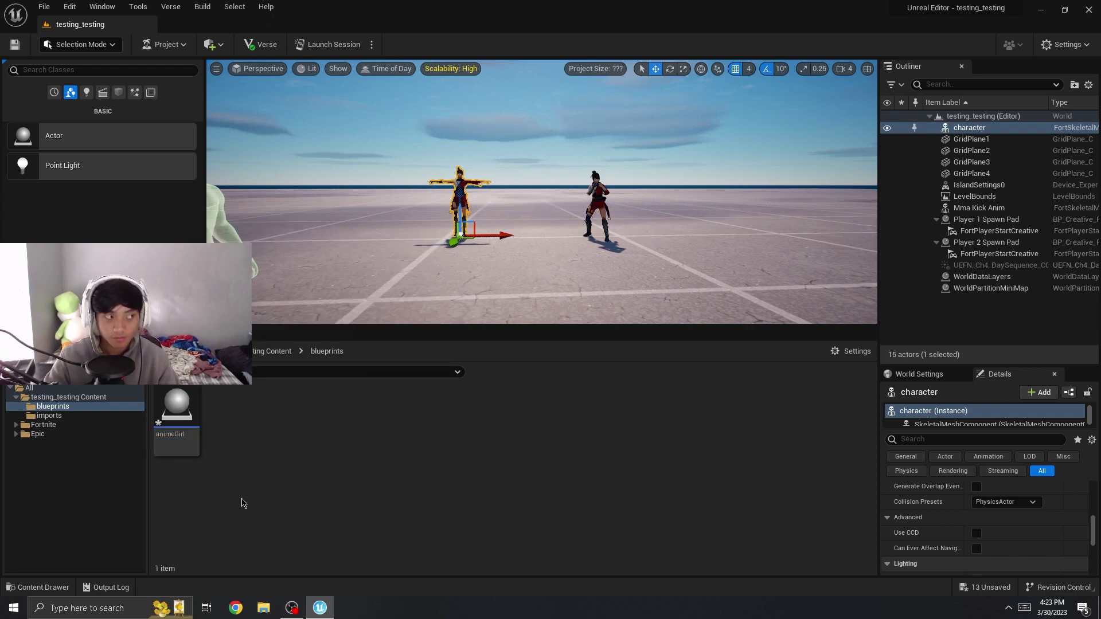
Open animeGirl and add a Skeletal Mesh component with its default name SkeletalMesh.
double_click(172, 406)
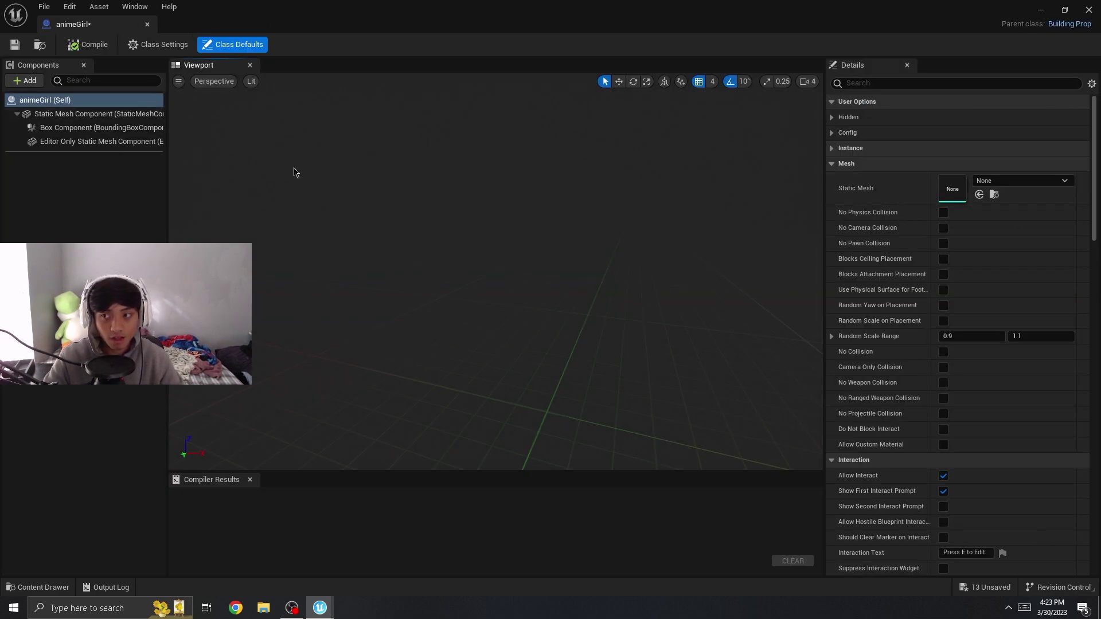
left_click(98, 201)
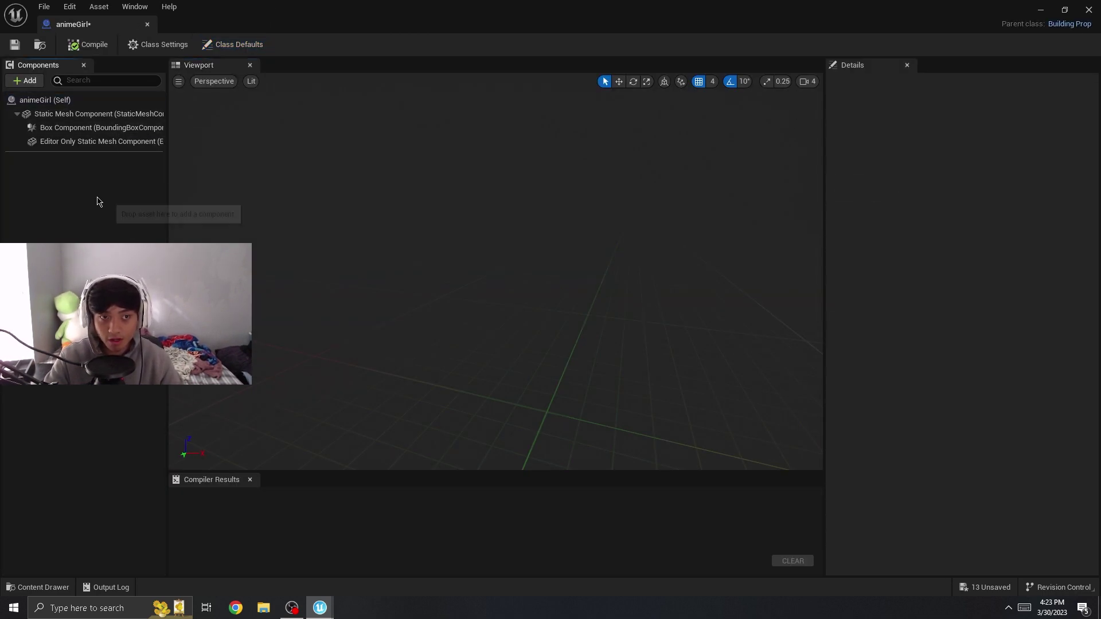
left_click(43, 82)
type("s")
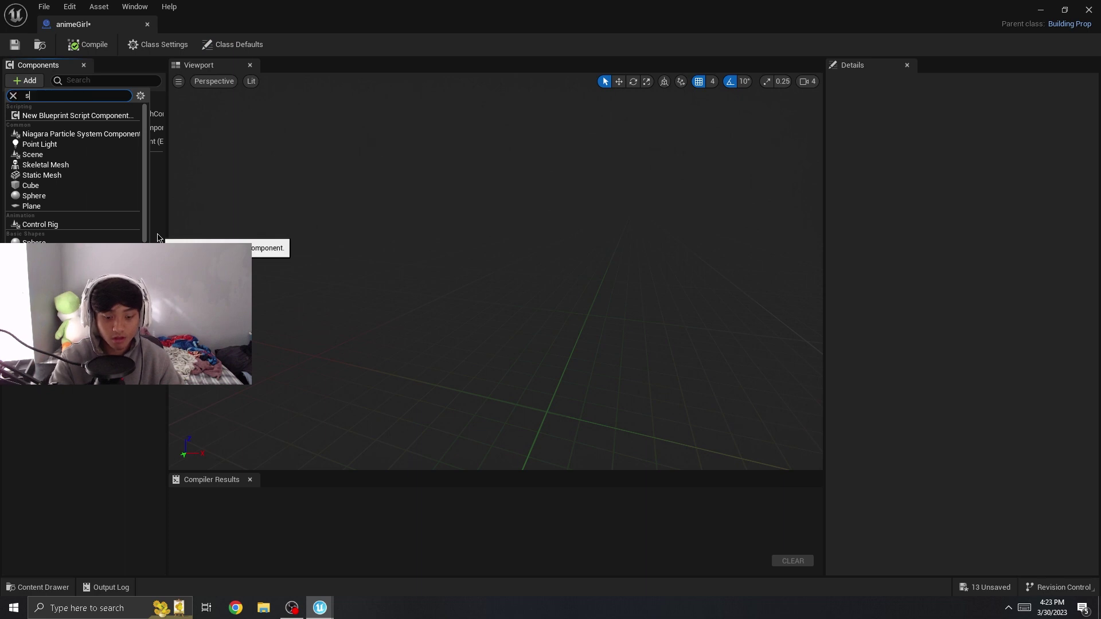
type("keletal")
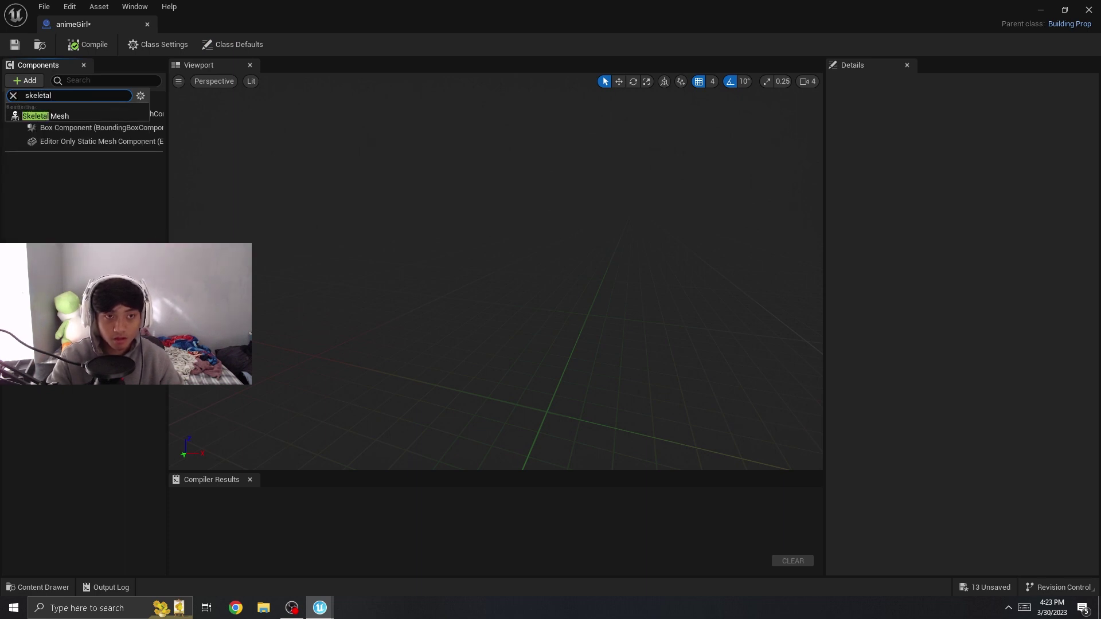
left_click(46, 115)
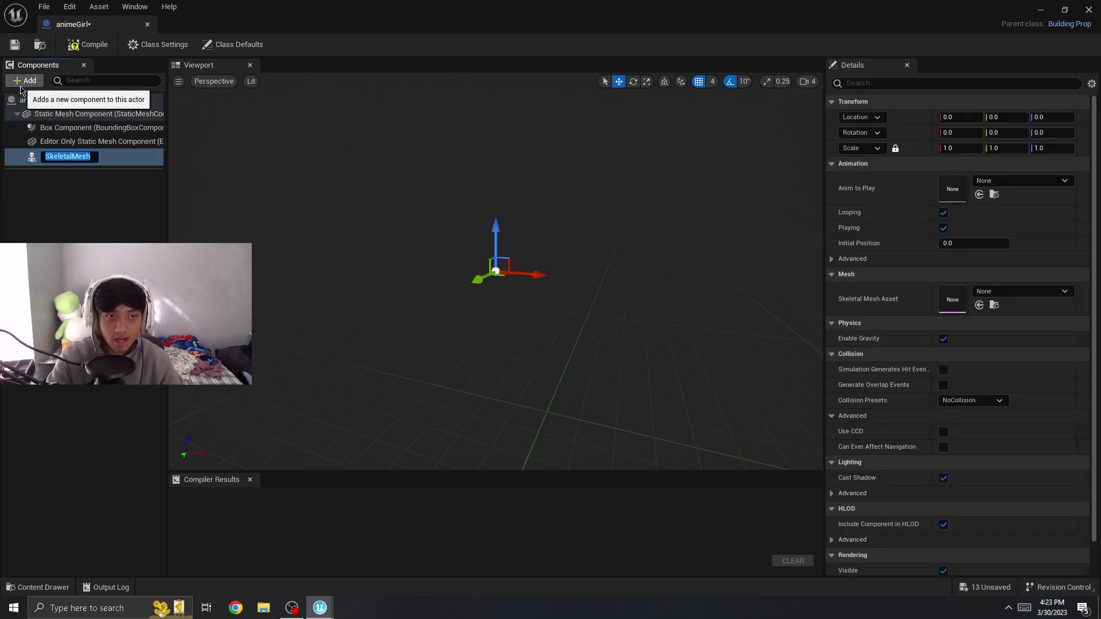
key("Return")
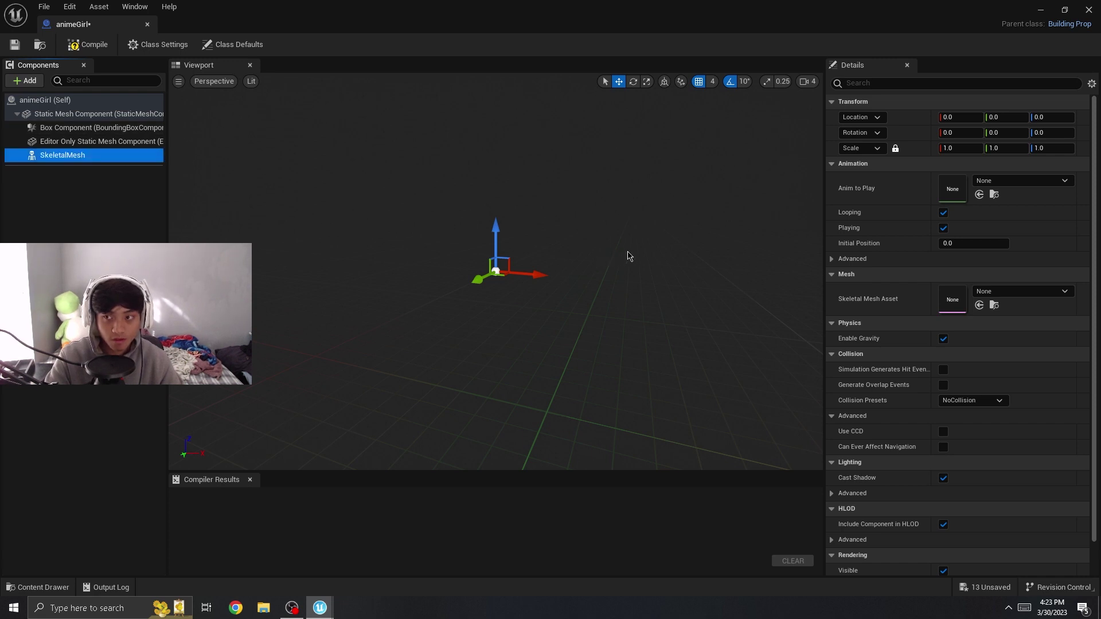
Set the SkeletalMesh component's mesh to character and its Anim to Play to Mma_Kick_Anim.
right_click_drag(613, 225, 524, 220)
mouse_move(820, 256)
right_mouse_down()
mouse_move(811, 256)
mouse_move(822, 256)
right_mouse_up()
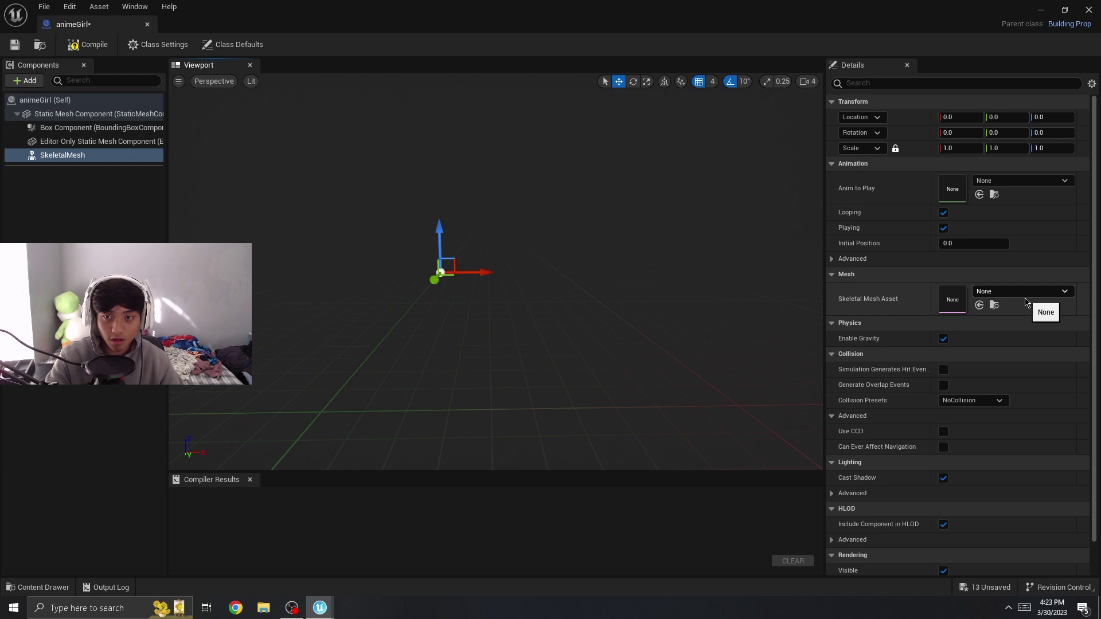
left_click(1044, 292)
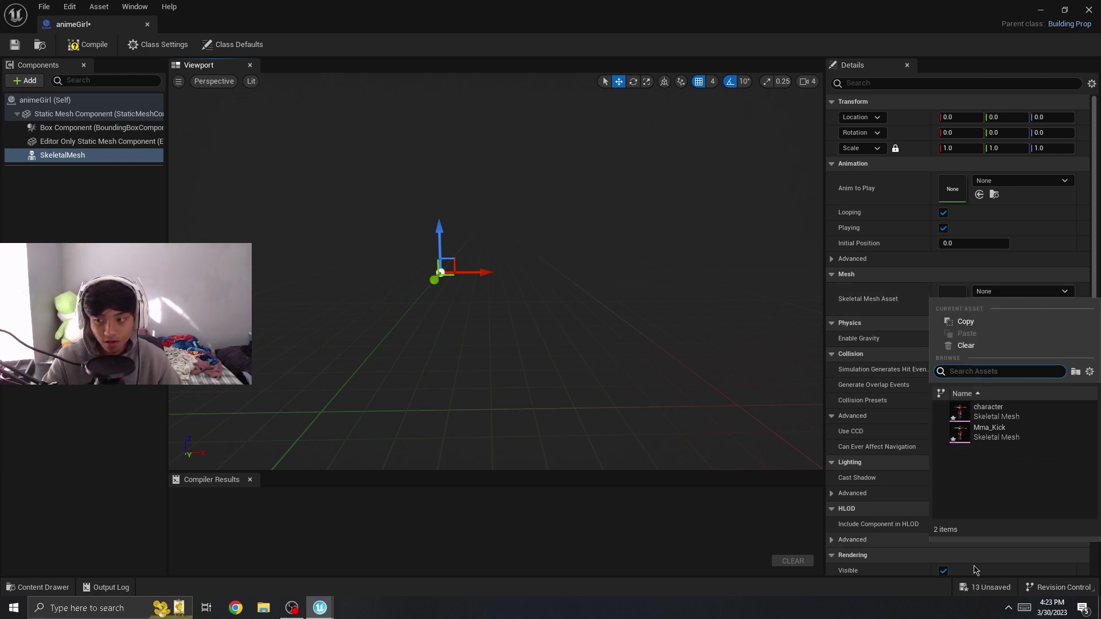
mouse_move(1005, 446)
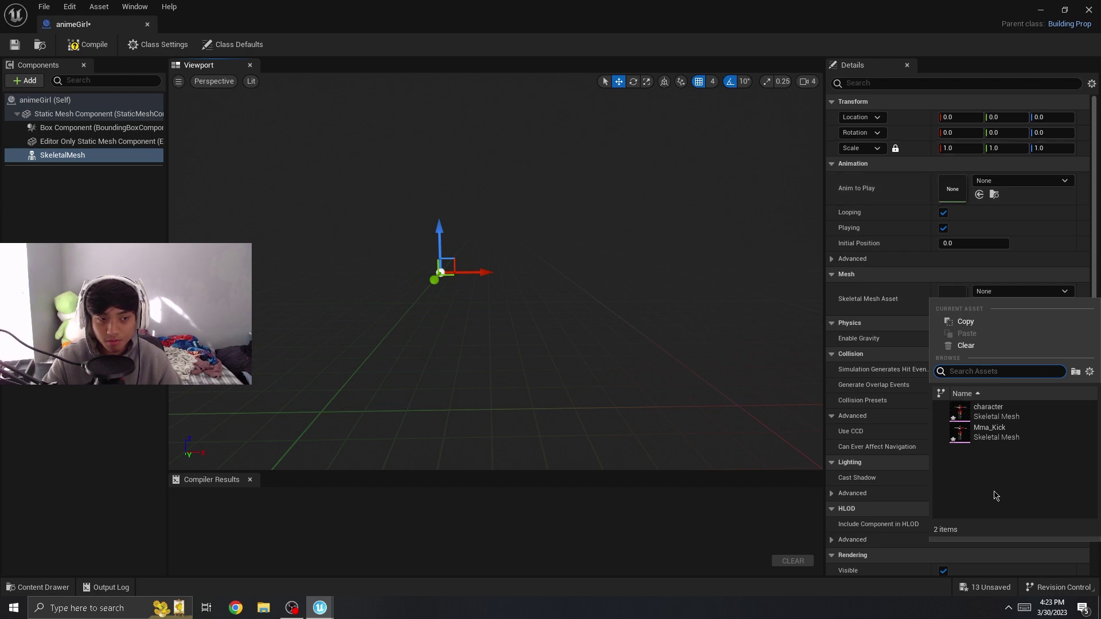
left_click(1045, 422)
left_click(1021, 180)
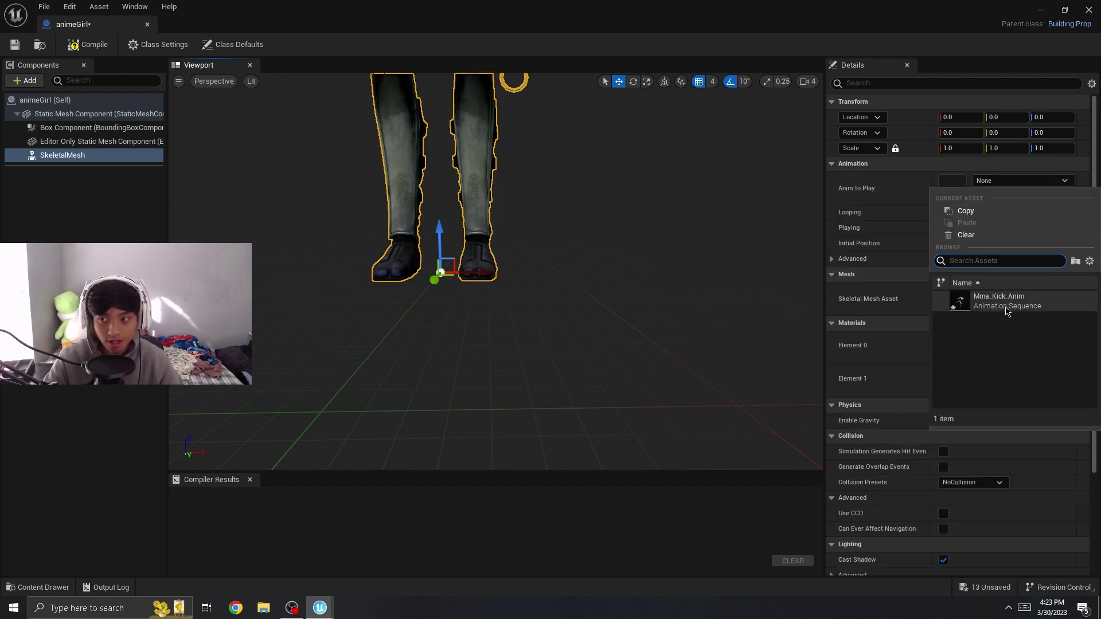
left_click(1007, 304)
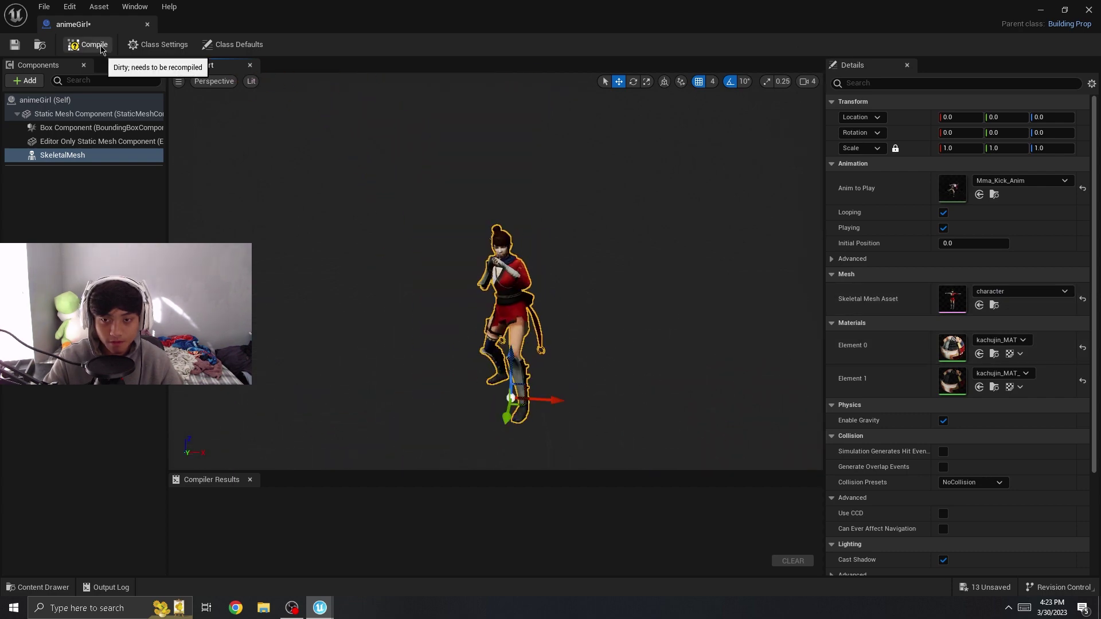
Compile the blueprint and review the Box, Editor Only Static Mesh, Static Mesh and SkeletalMesh components.
left_click(92, 44)
left_click(118, 129)
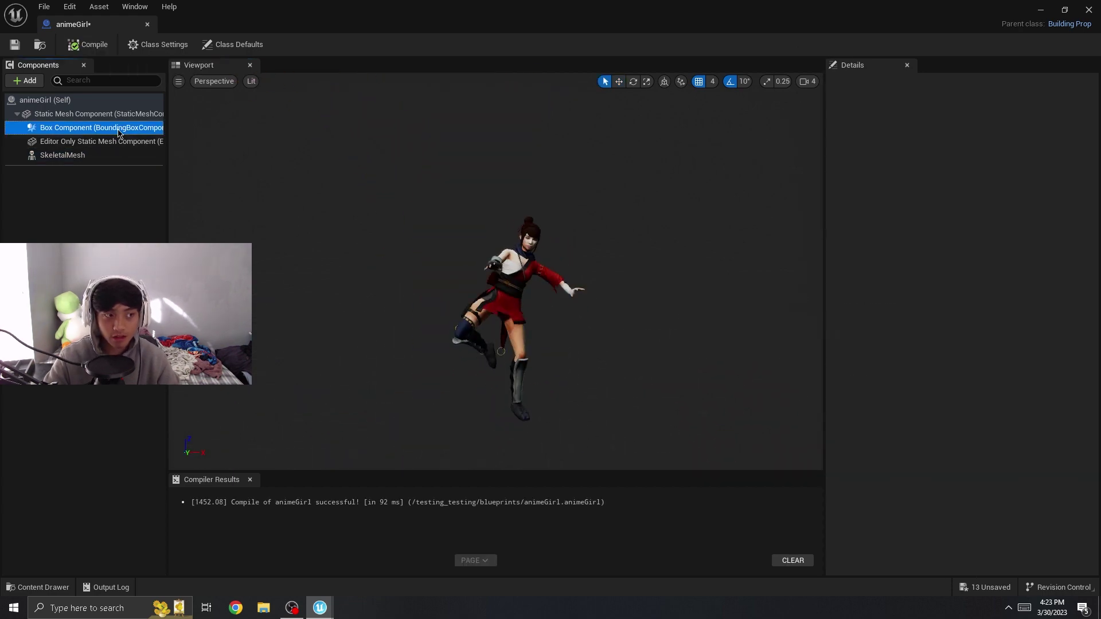
left_click(97, 141)
left_click(98, 113)
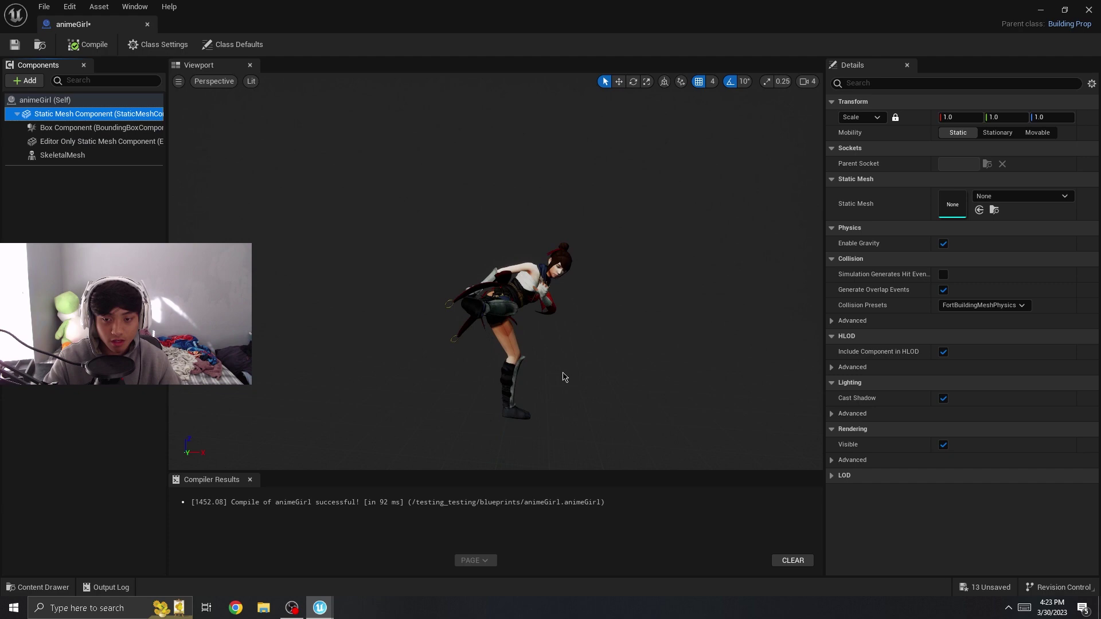
left_click(526, 299)
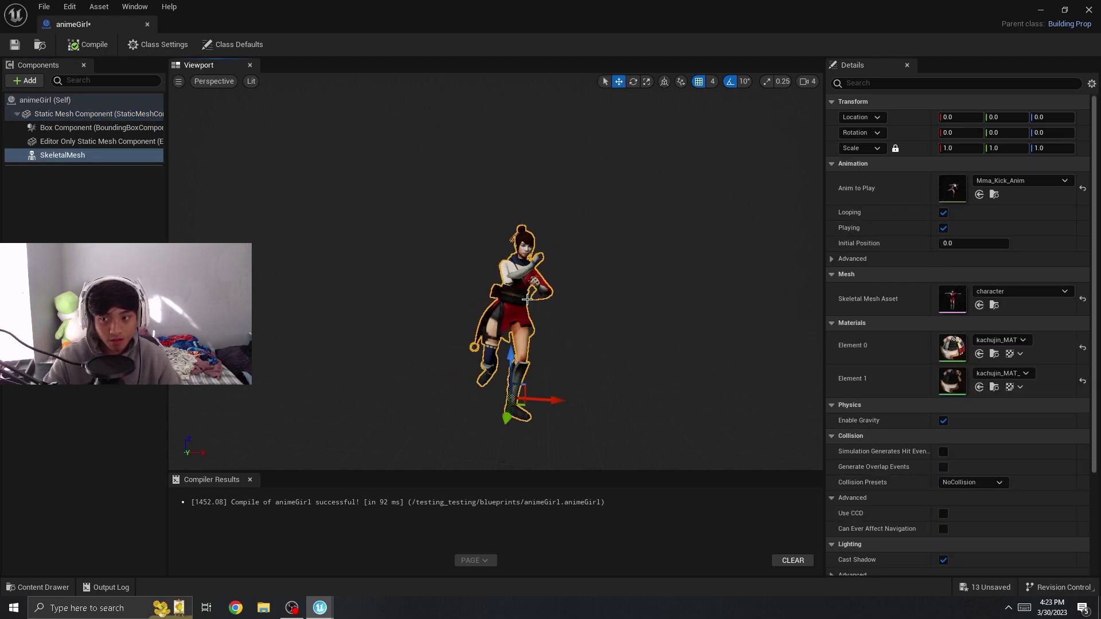
left_click(105, 117)
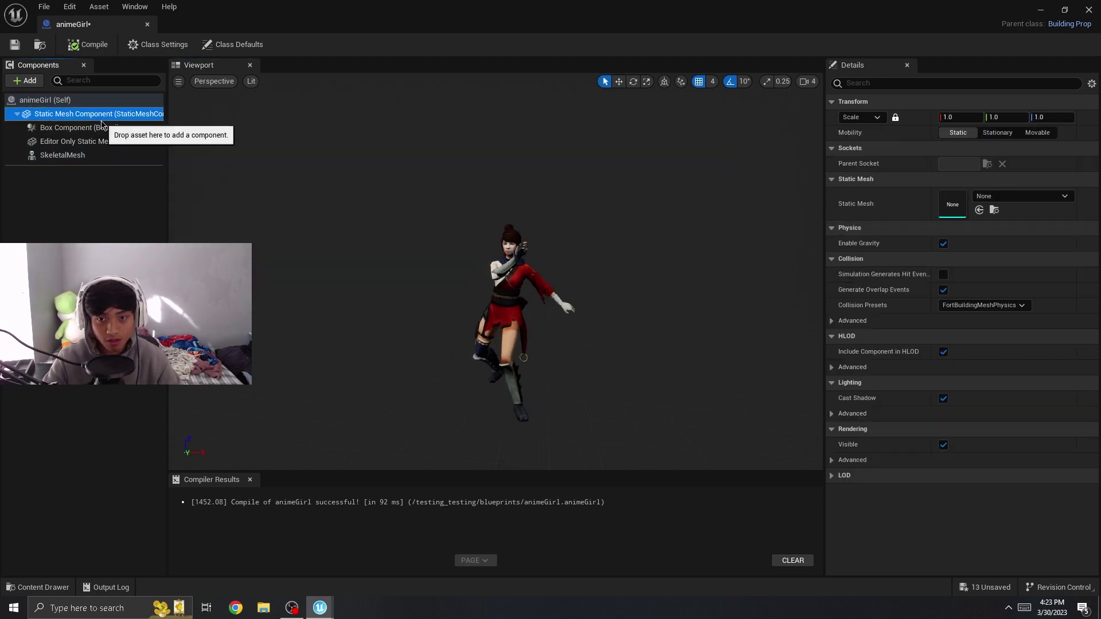
Back in testing_testing Content, create a new Material named invis.
left_click(1047, 10)
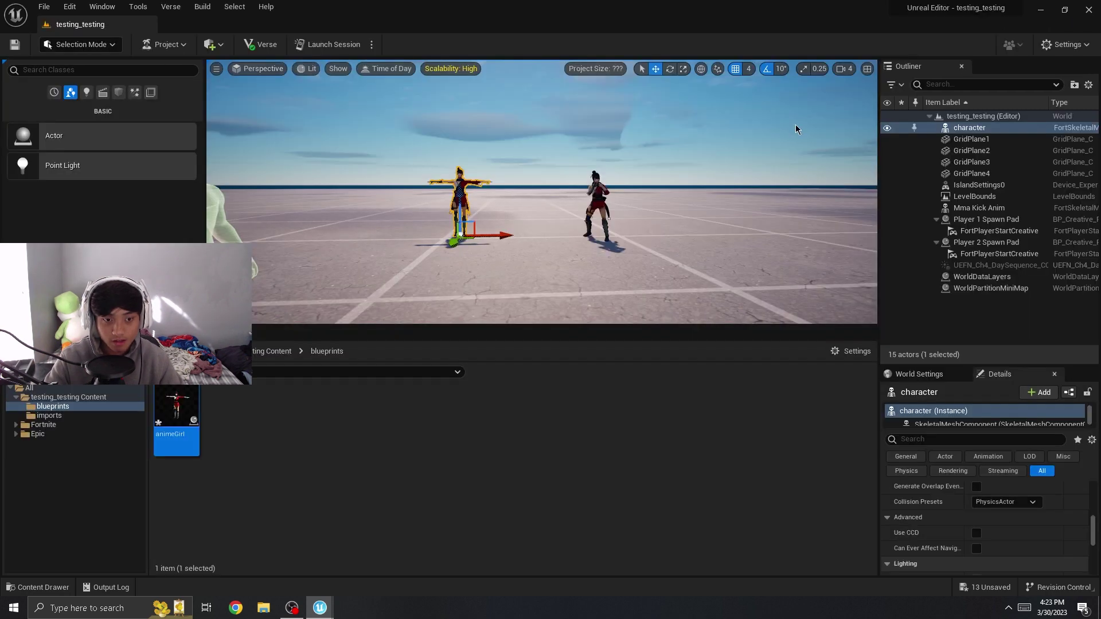
left_click(271, 351)
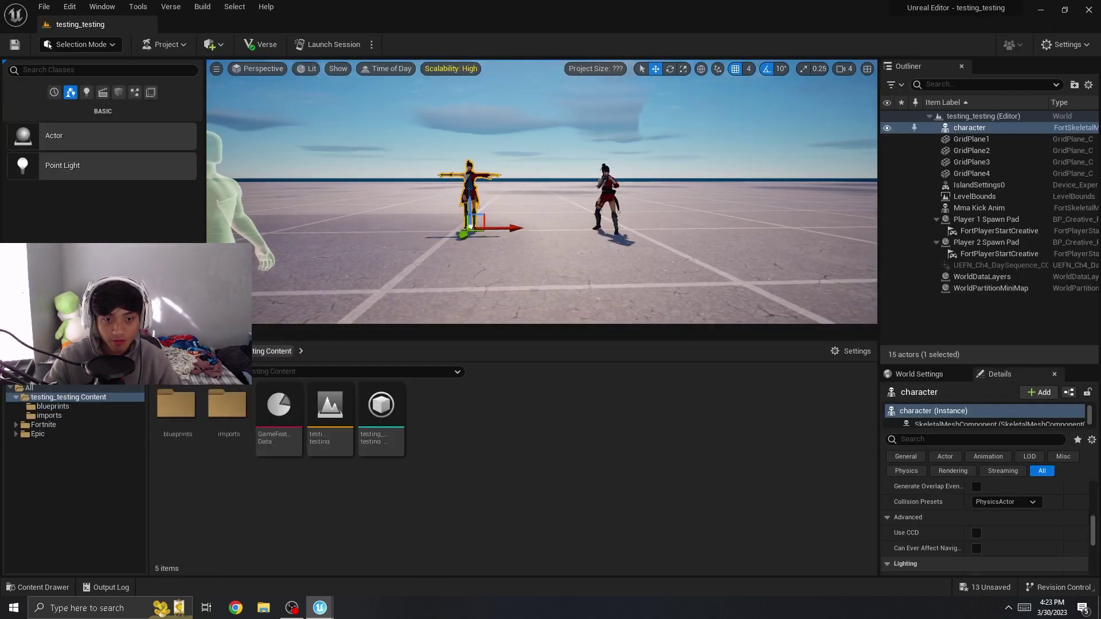
right_click(508, 429)
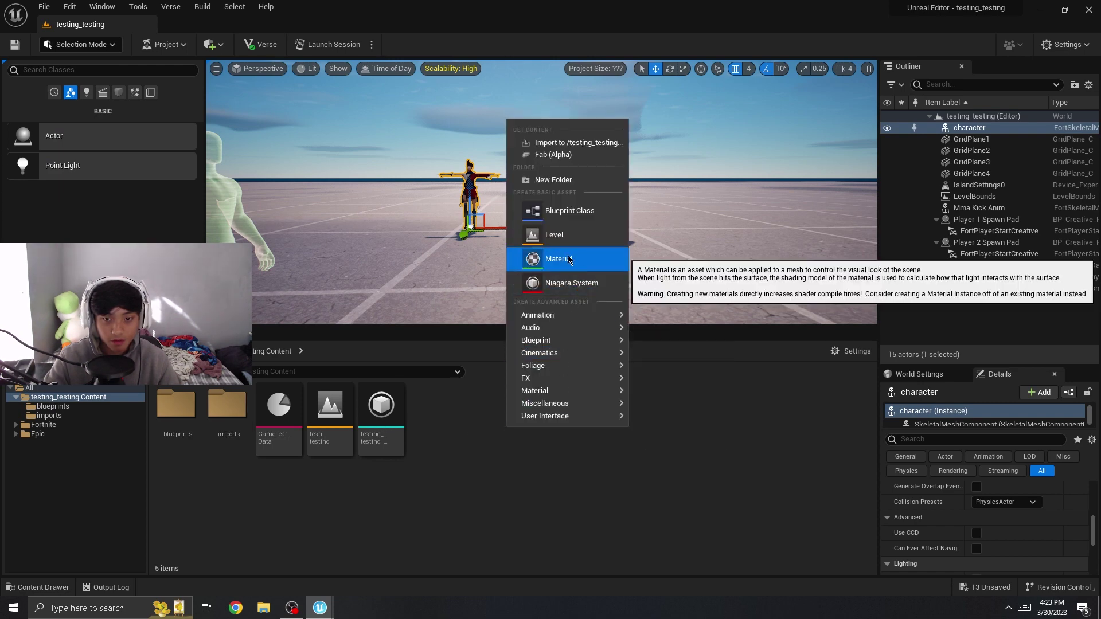
left_click(571, 260)
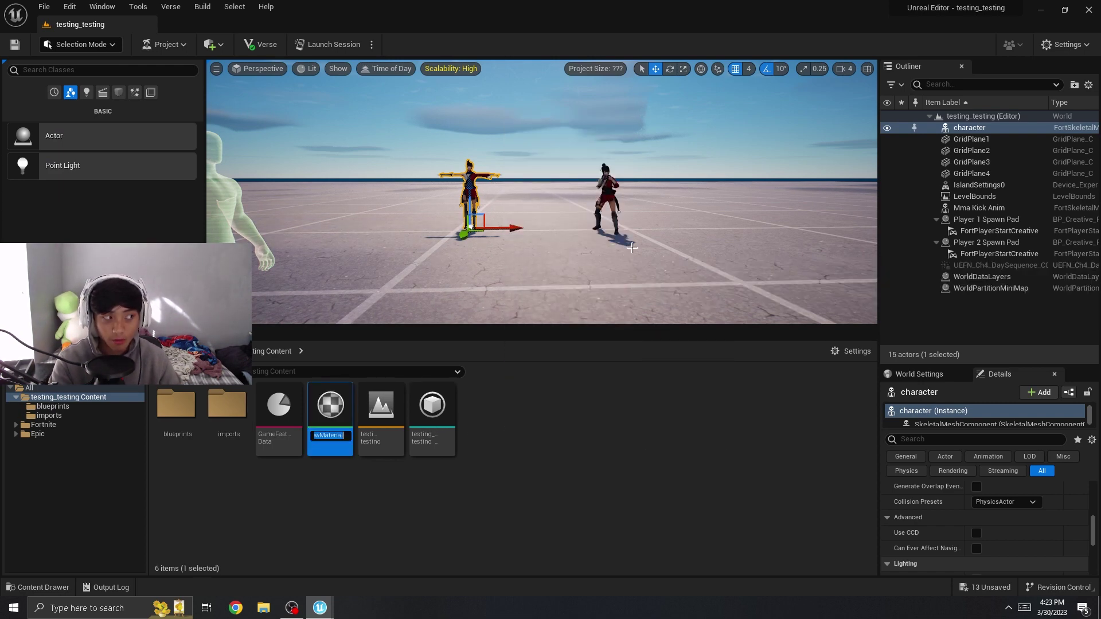
type("invis")
key("Return")
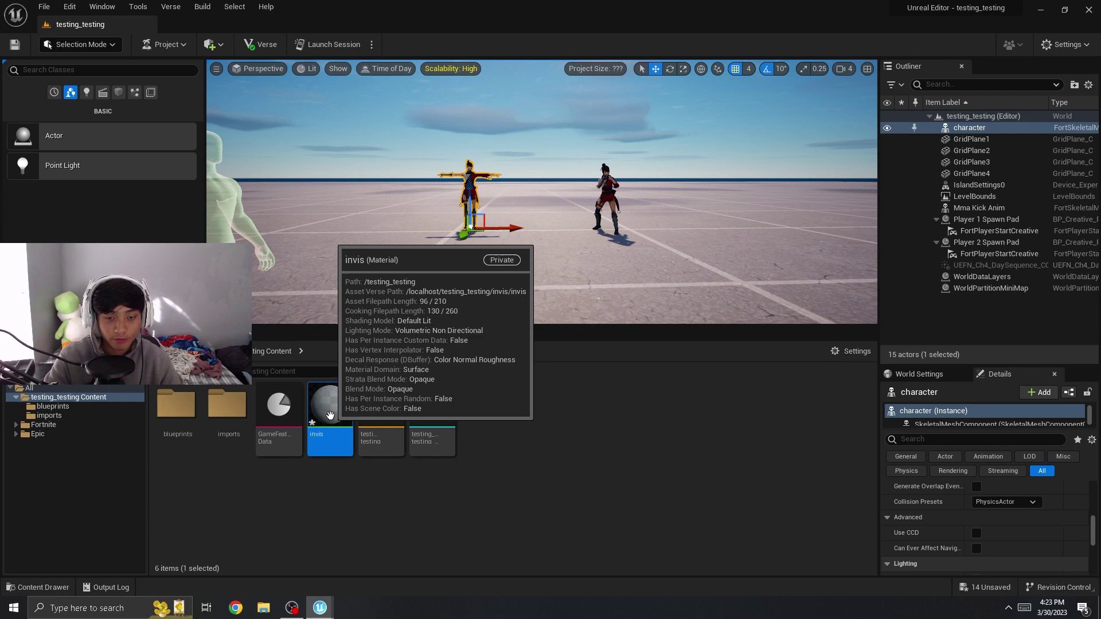
Open the invis material and set its Blend Mode to Translucent.
double_click(333, 446)
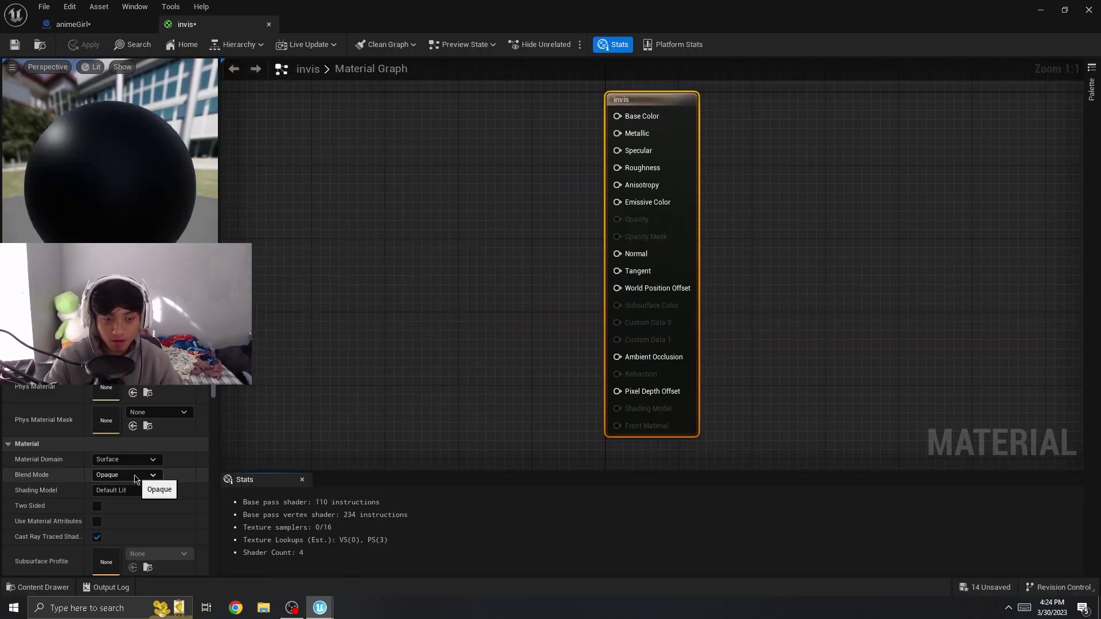
left_click(131, 479)
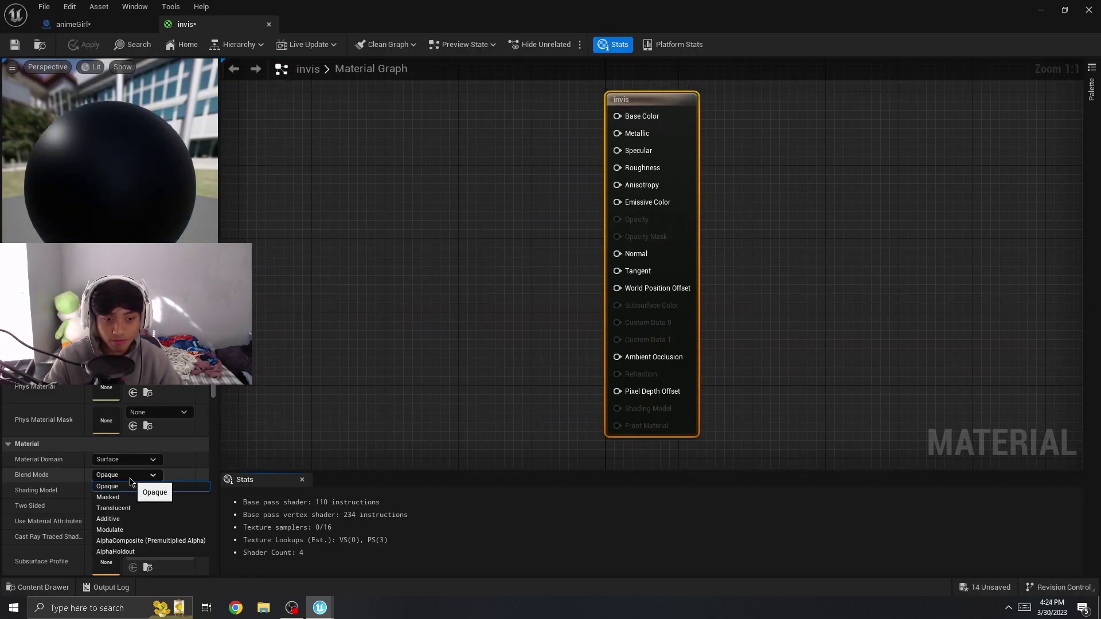
left_click(131, 508)
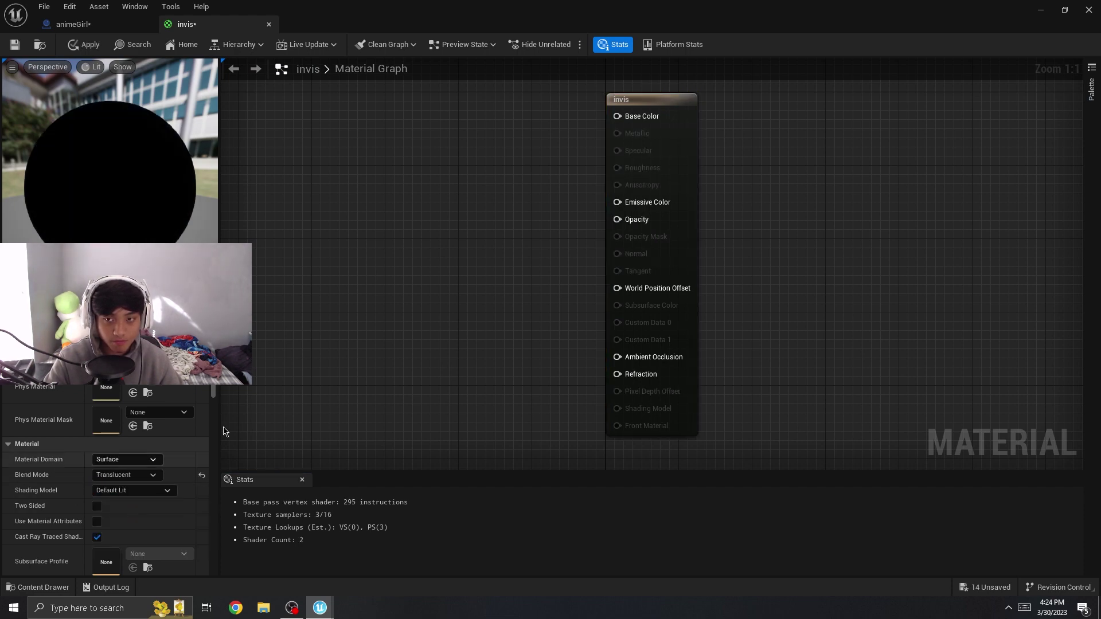
Add a Constant node of 0, wire it into Opacity, and save the material.
mouse_move(490, 268)
right_mouse_down()
mouse_move(467, 226)
mouse_move(599, 243)
mouse_move(626, 223)
mouse_move(469, 238)
mouse_move(585, 302)
mouse_move(507, 262)
right_mouse_up()
type("constant")
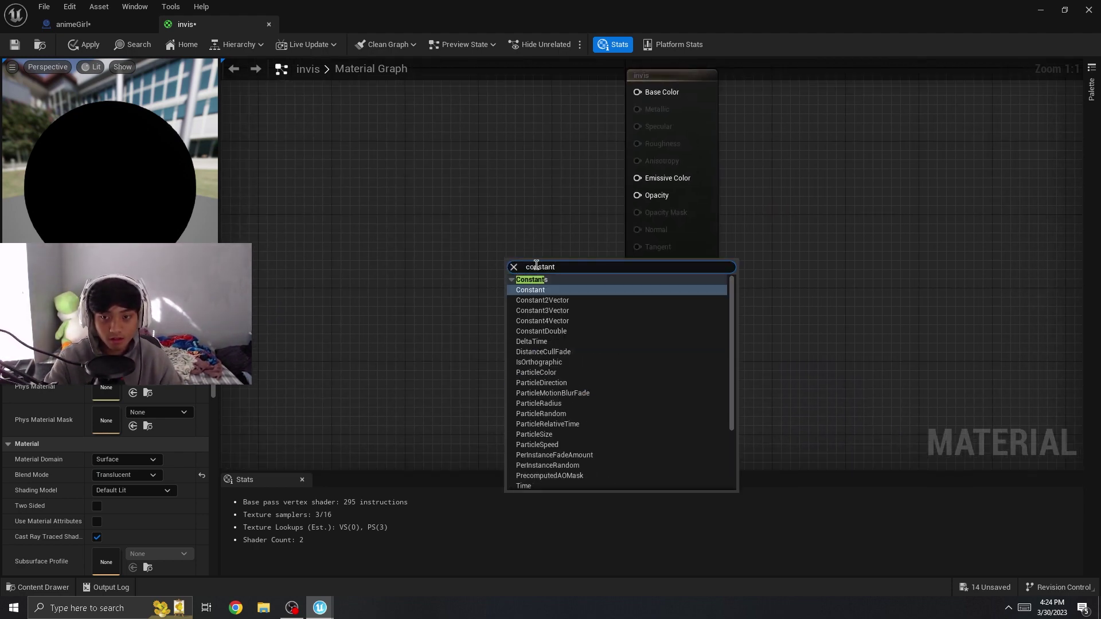
key("Return")
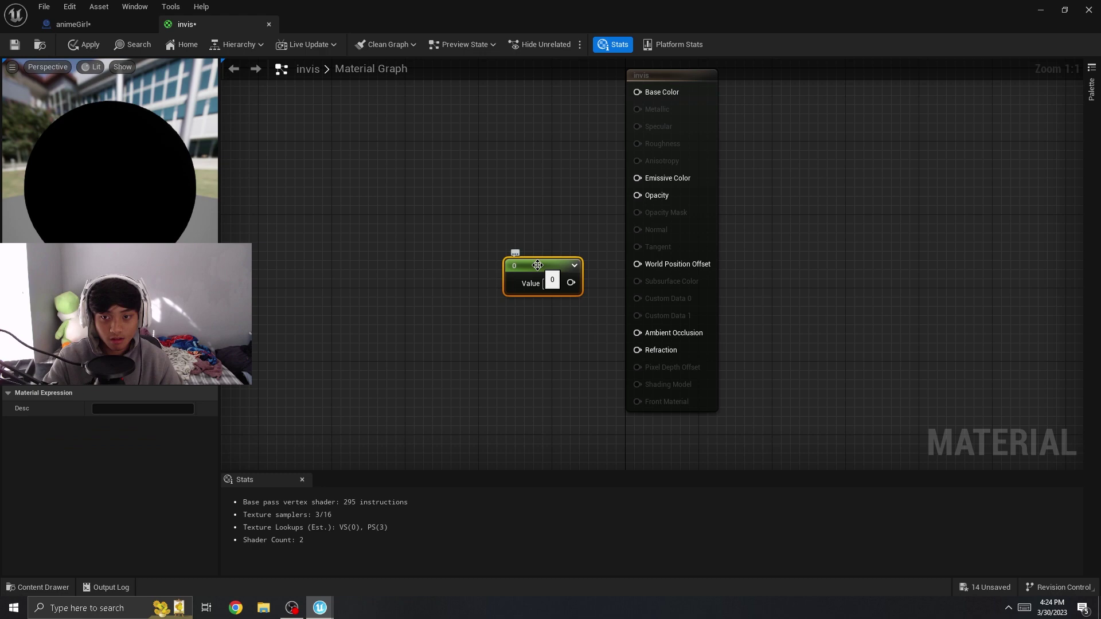
left_click_drag(517, 255, 436, 243)
left_click_drag(492, 268, 637, 196)
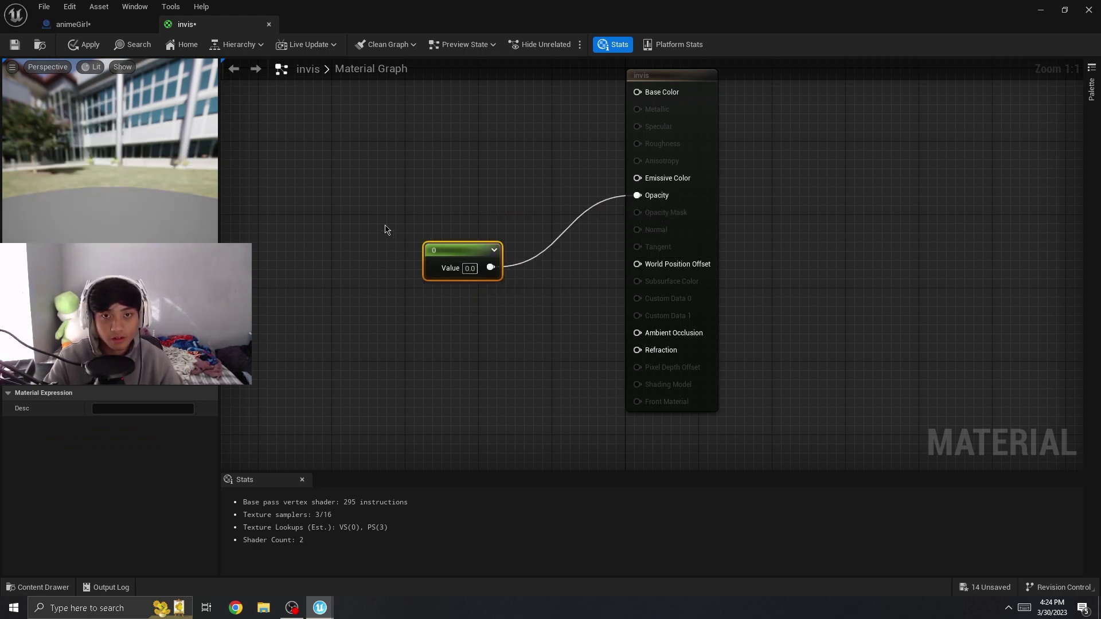
left_click(25, 53)
In the animeGirl blueprint, give the Static Mesh Component a Cube mesh.
left_click(80, 24)
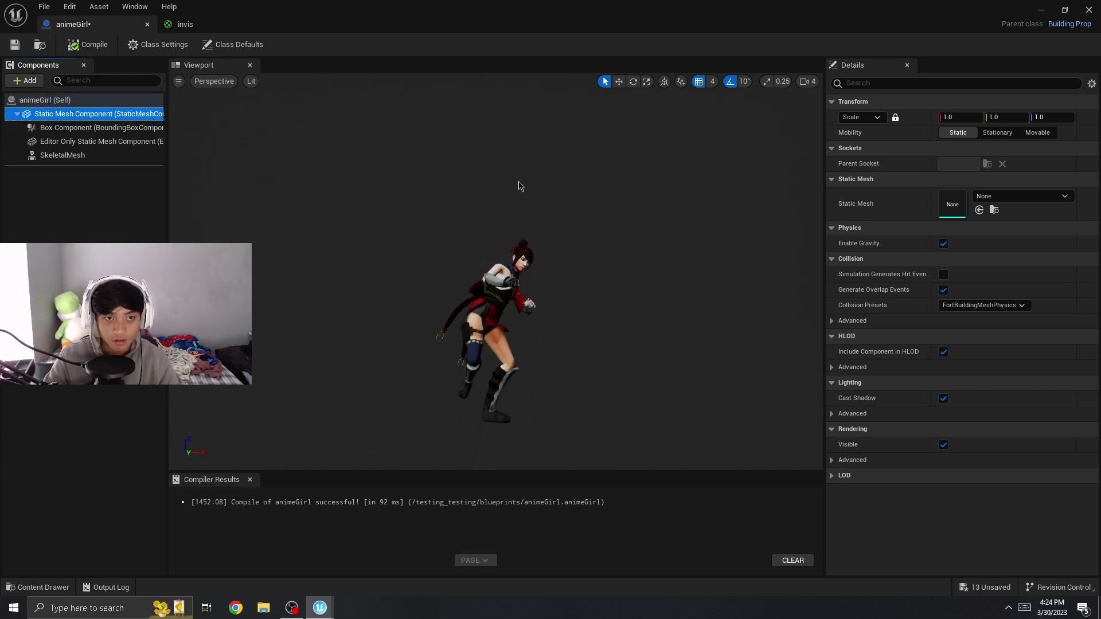
left_click(1064, 196)
left_click(1028, 367)
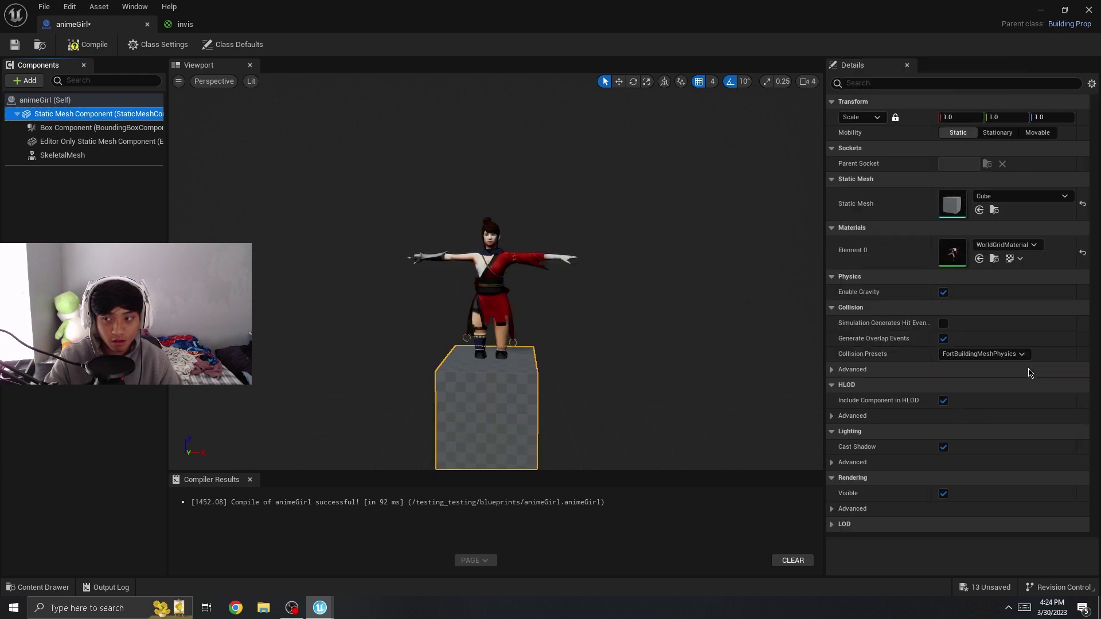
Assign the invis material to the Cube, then reset the material and mesh to defaults.
left_click(1032, 245)
left_click(1032, 246)
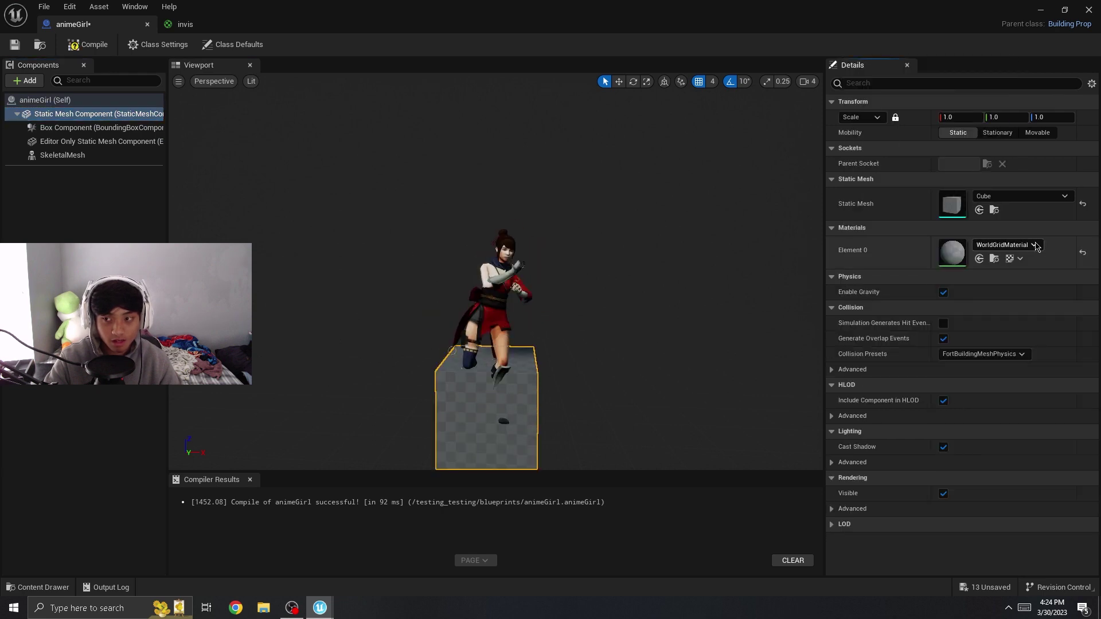
left_click(1020, 247)
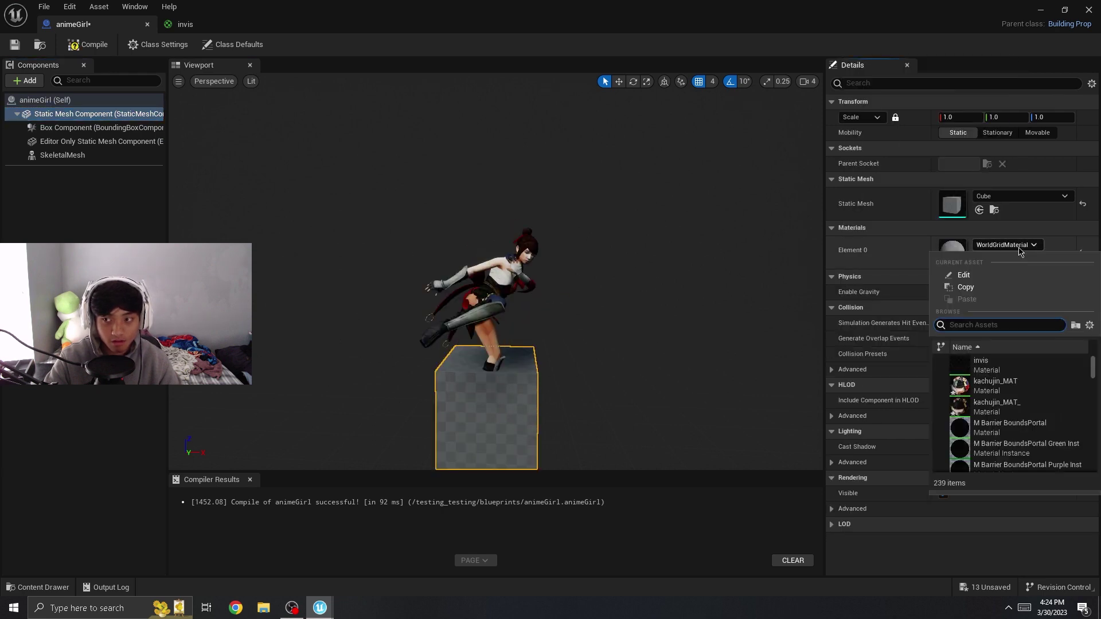
left_click(1028, 367)
left_click(630, 339)
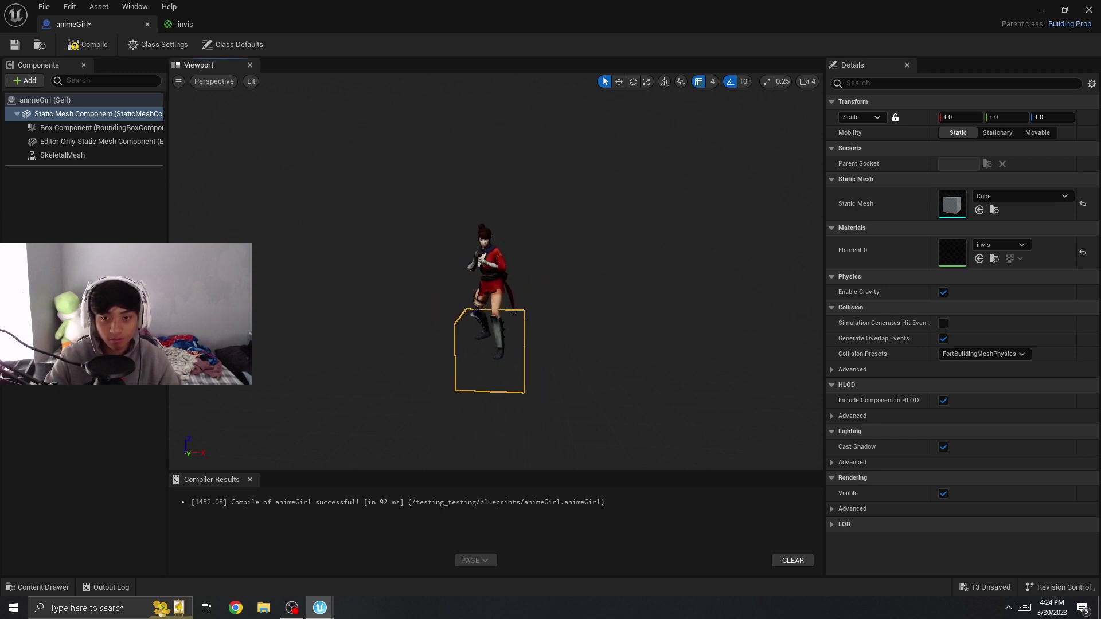
left_click(1083, 253)
left_click(1084, 204)
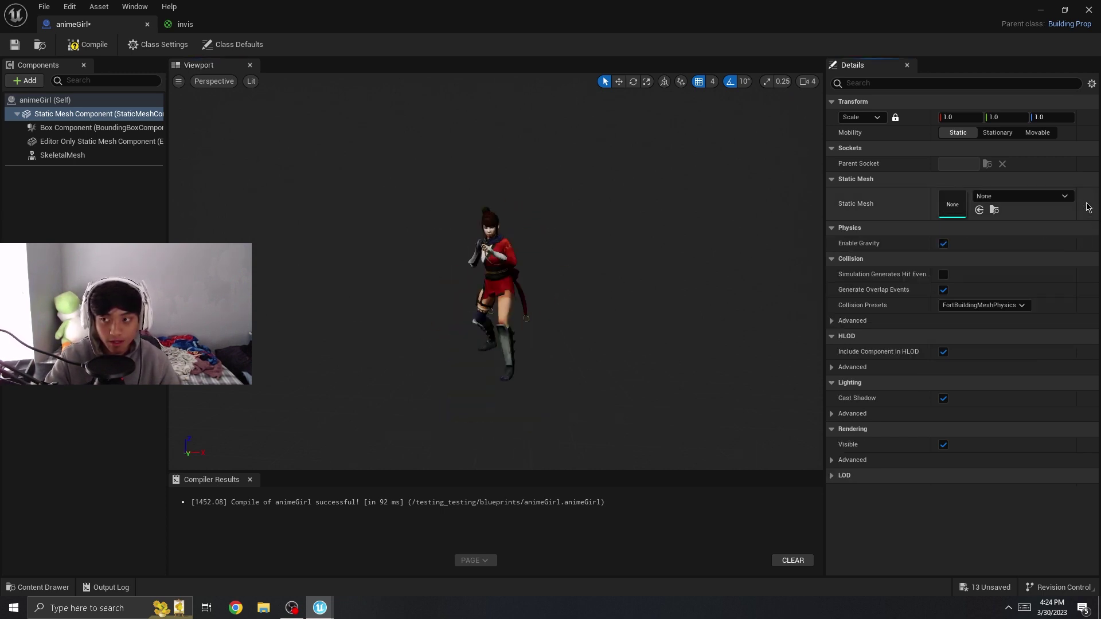
Compile animeGirl, then open Mma_Kick_Anim from the imports folder to preview the kick.
left_click(95, 47)
left_click(1039, 11)
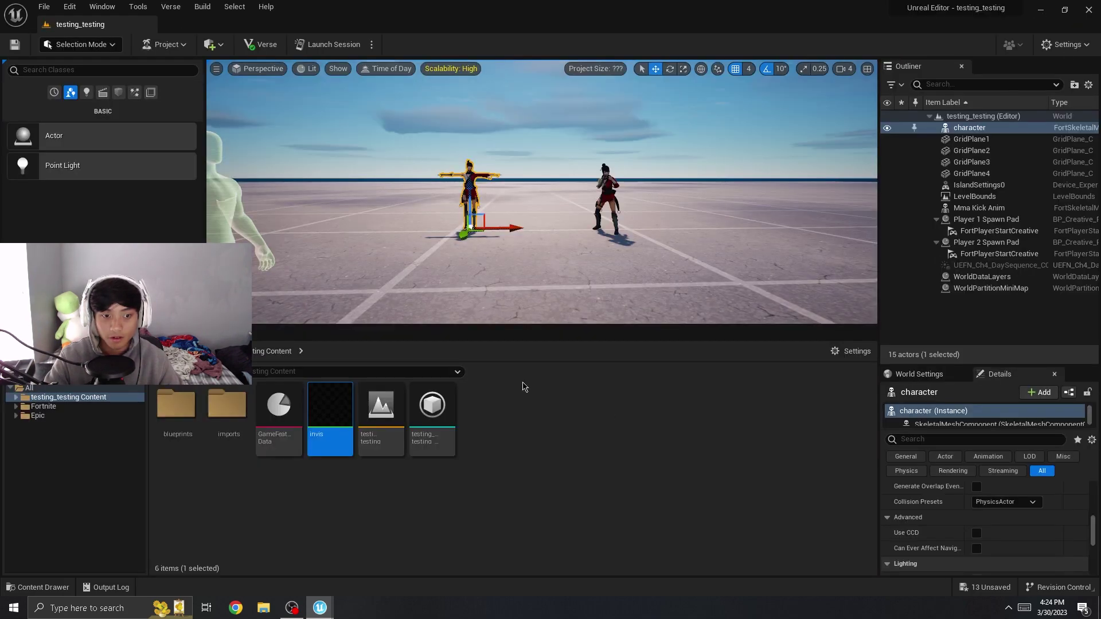
left_click(69, 407)
left_click(69, 397)
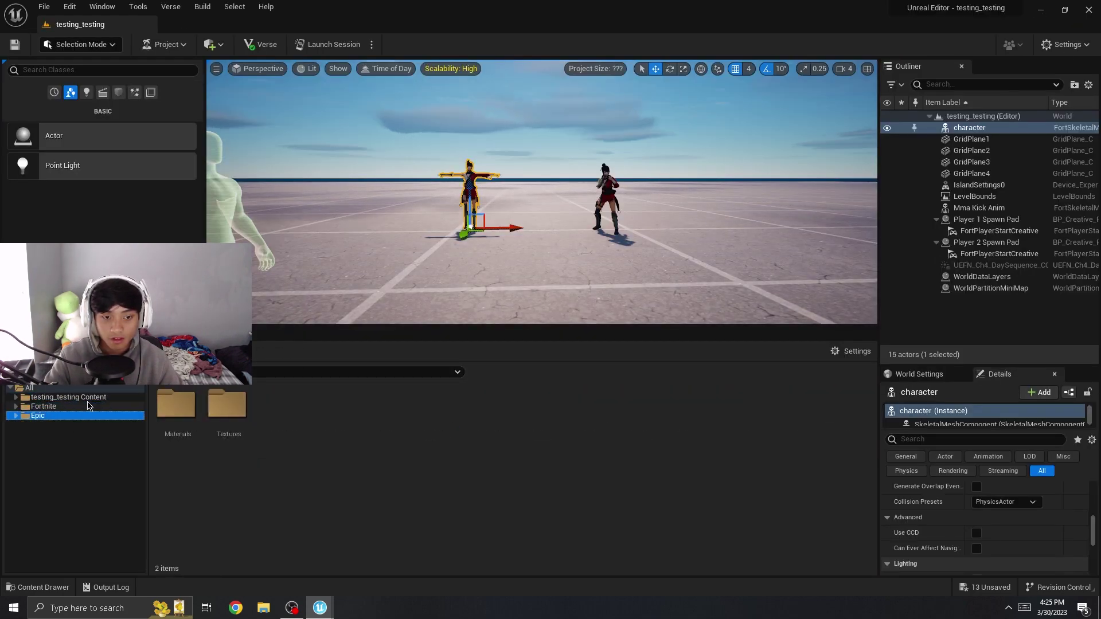
double_click(228, 416)
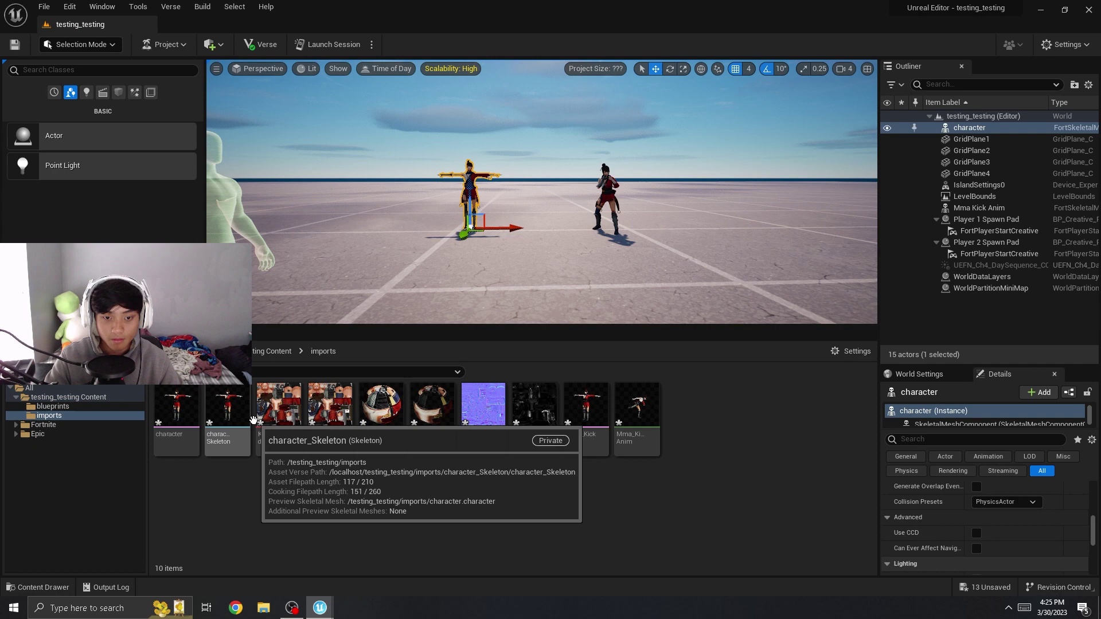
left_click(640, 416)
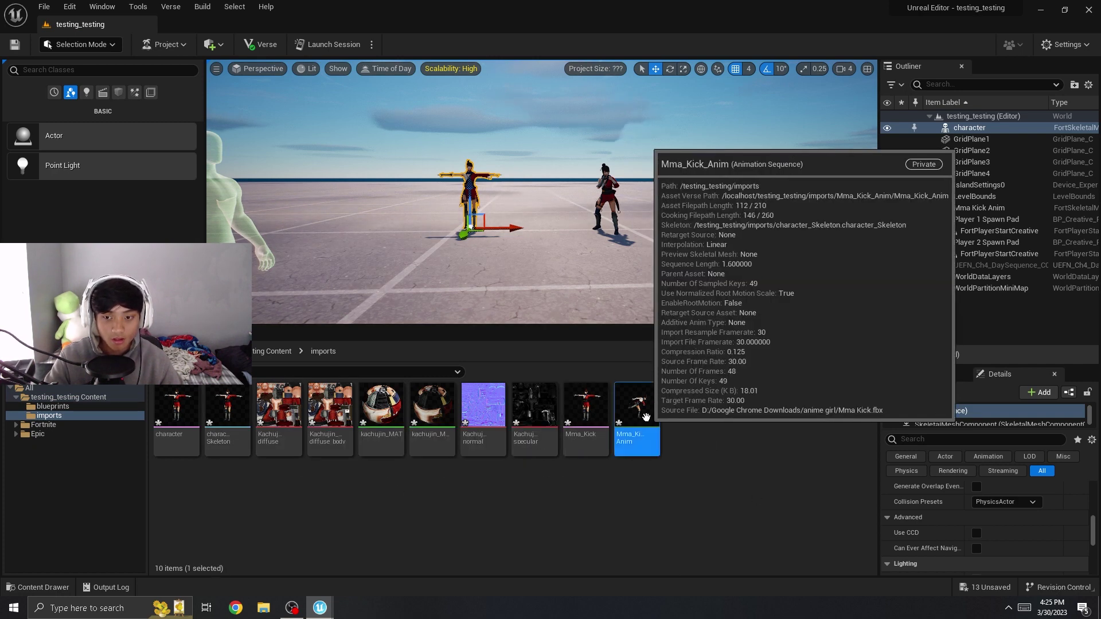
double_click(646, 417)
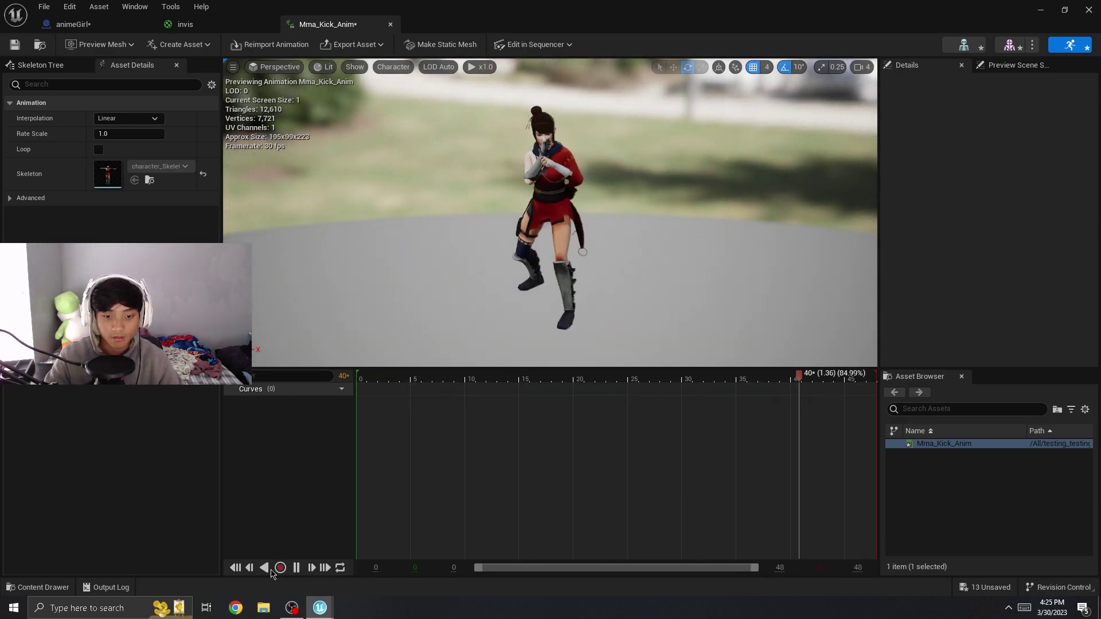
Pause the kick at frame 0 and save that pose as a static mesh named hitbox.
left_click(296, 568)
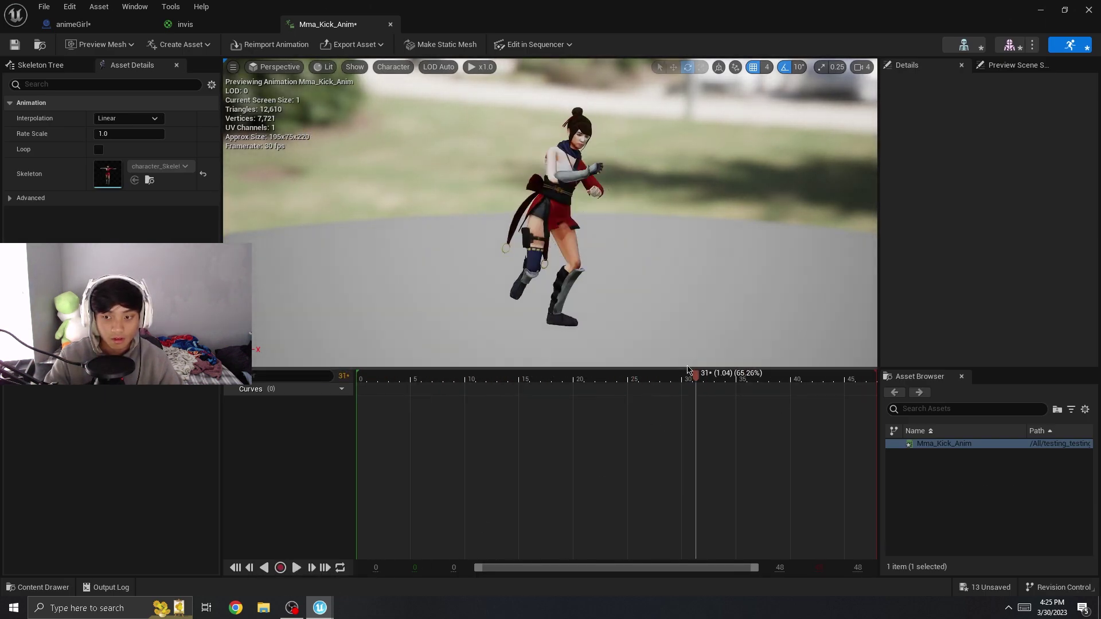
left_click_drag(691, 383, 344, 369)
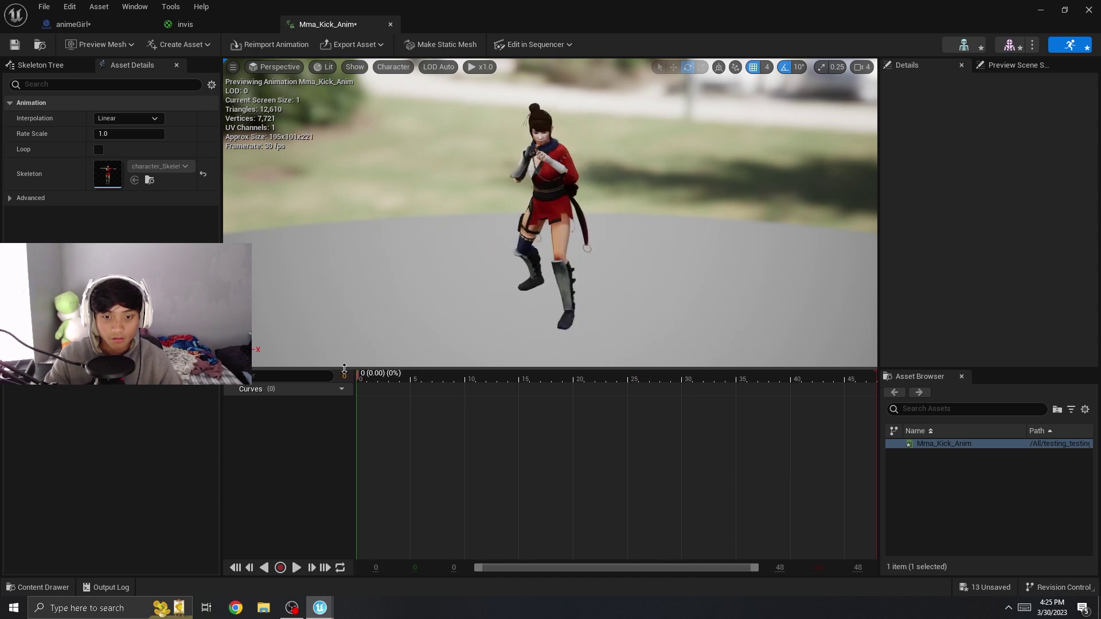
left_click(436, 49)
left_click(506, 392)
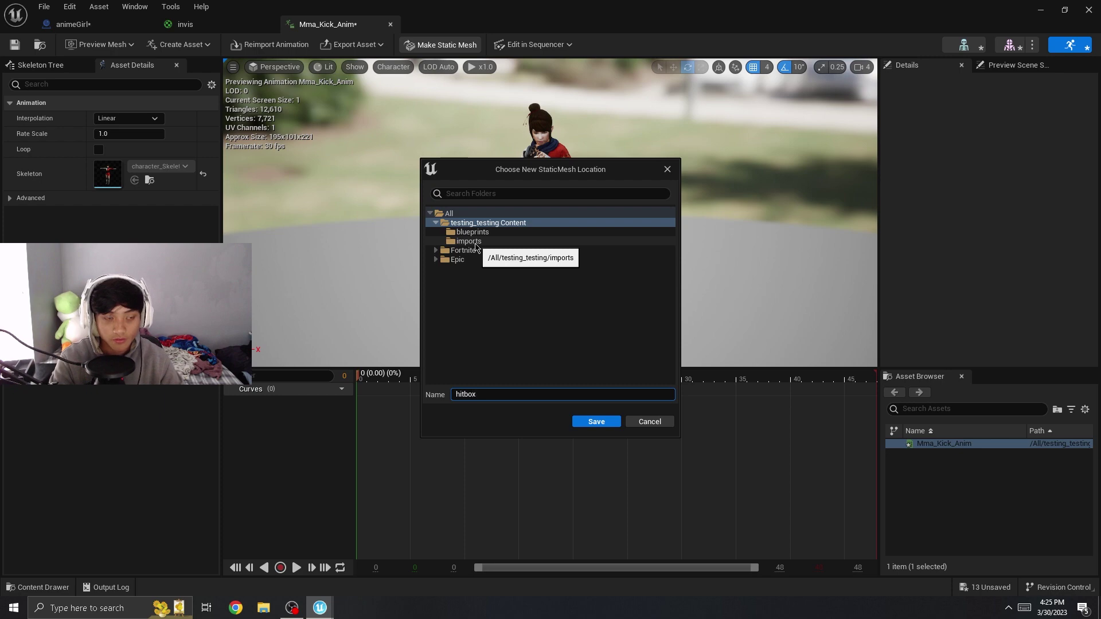
left_click(597, 422)
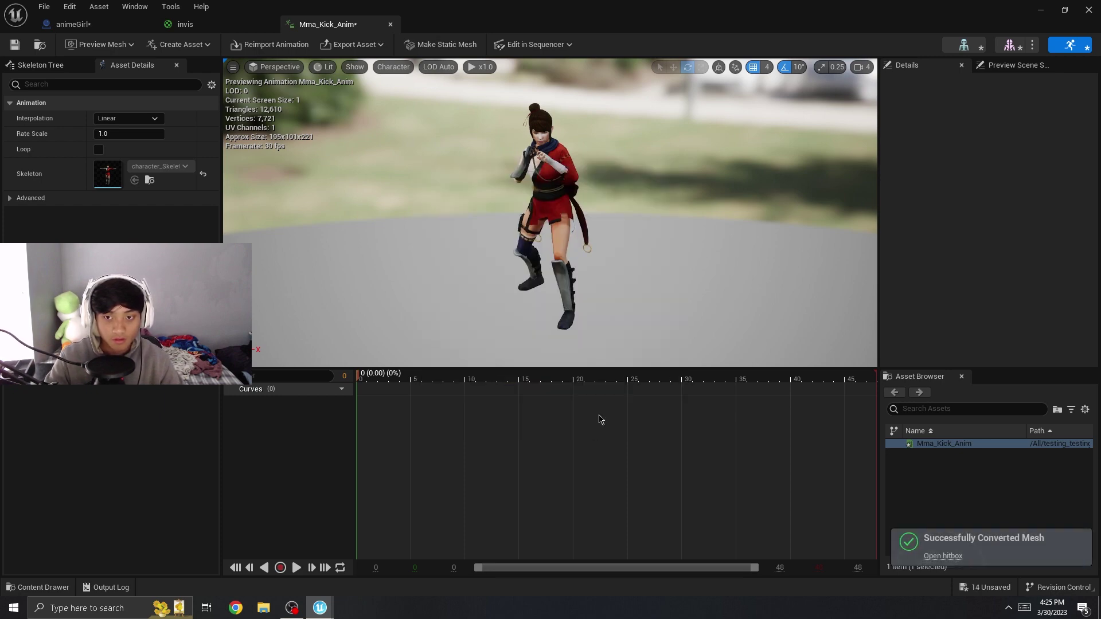
Close the animation editor, move hitbox into the blueprints folder, and open that folder.
left_click(1089, 10)
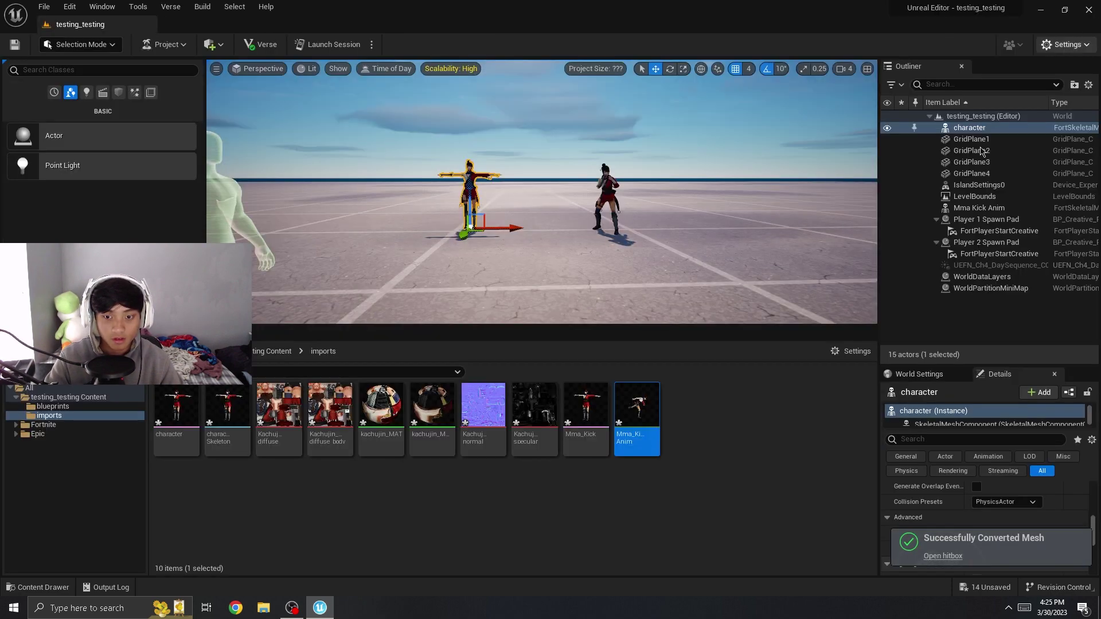
left_click(69, 397)
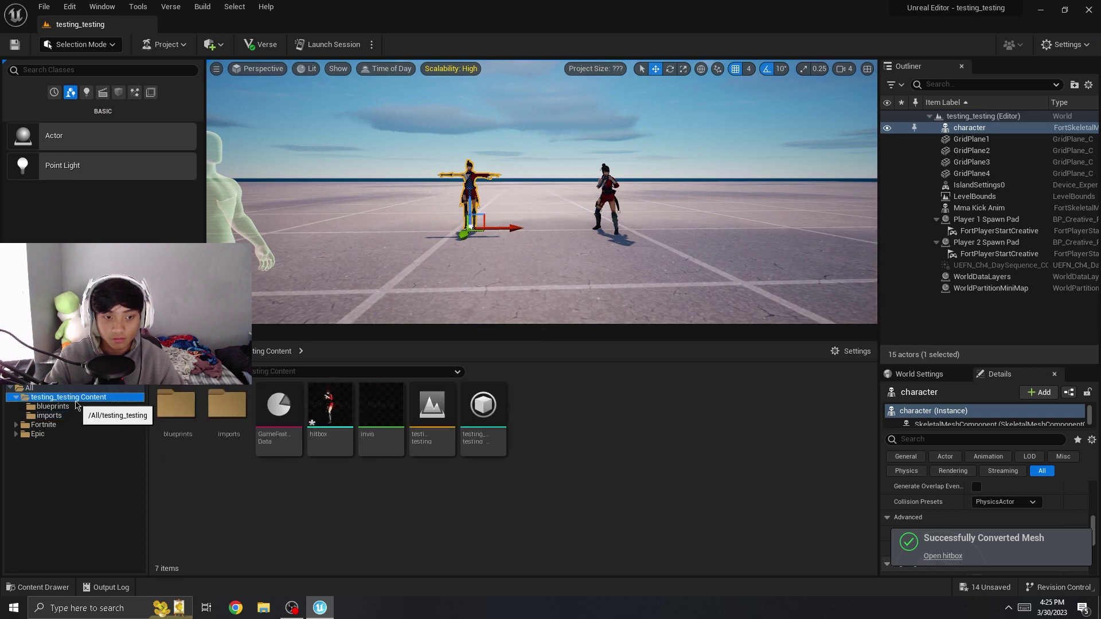
left_click_drag(329, 404, 185, 406)
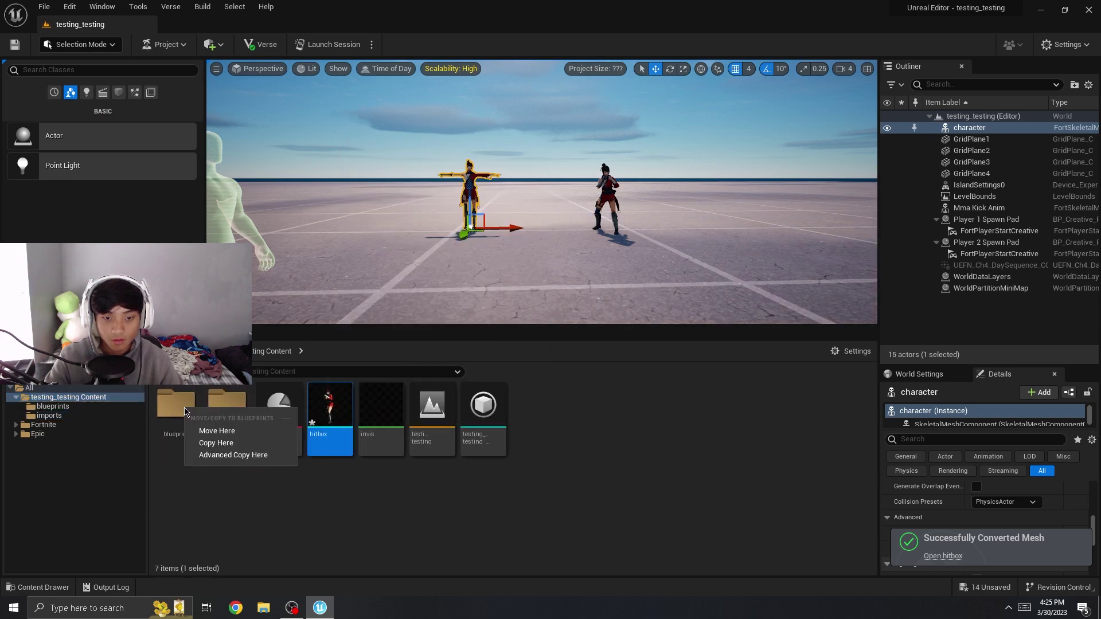
left_click(230, 435)
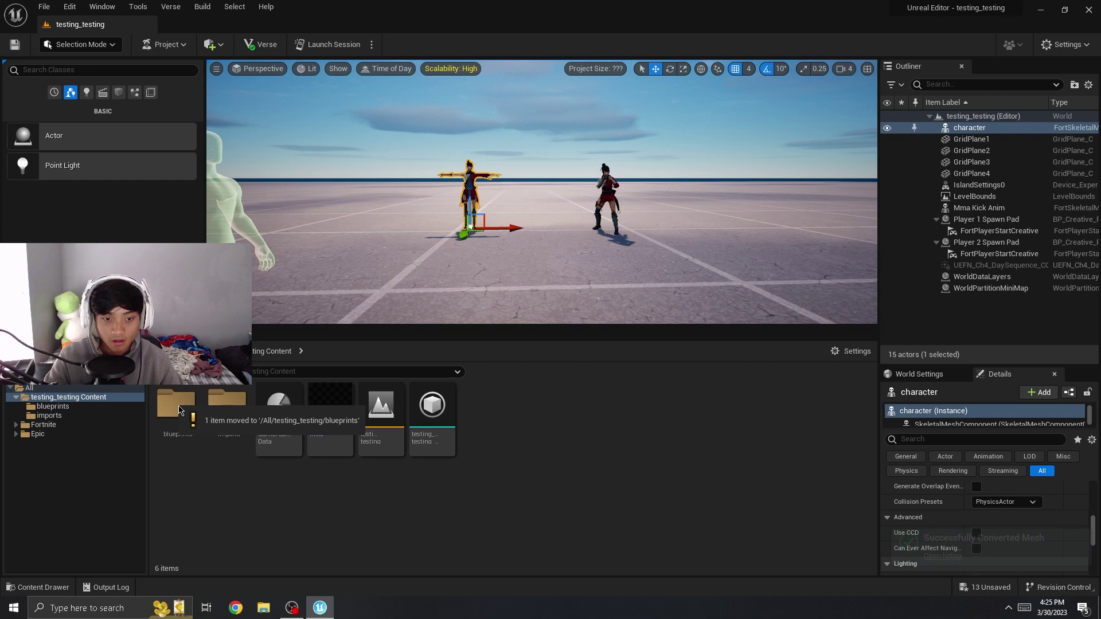
left_click(184, 414)
double_click(186, 418)
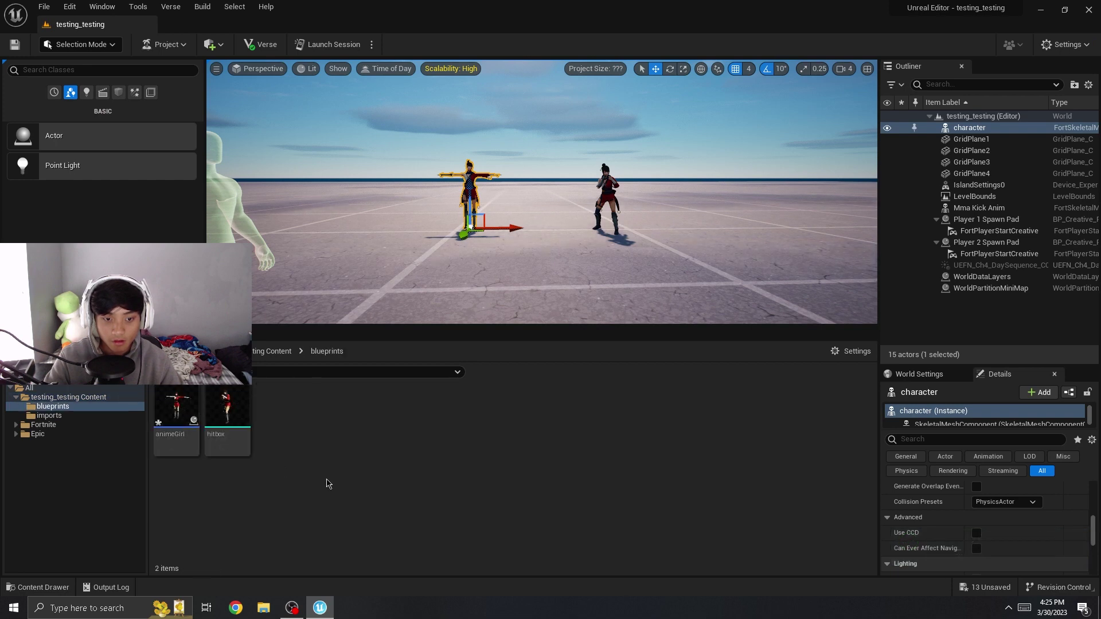
mouse_move(251, 407)
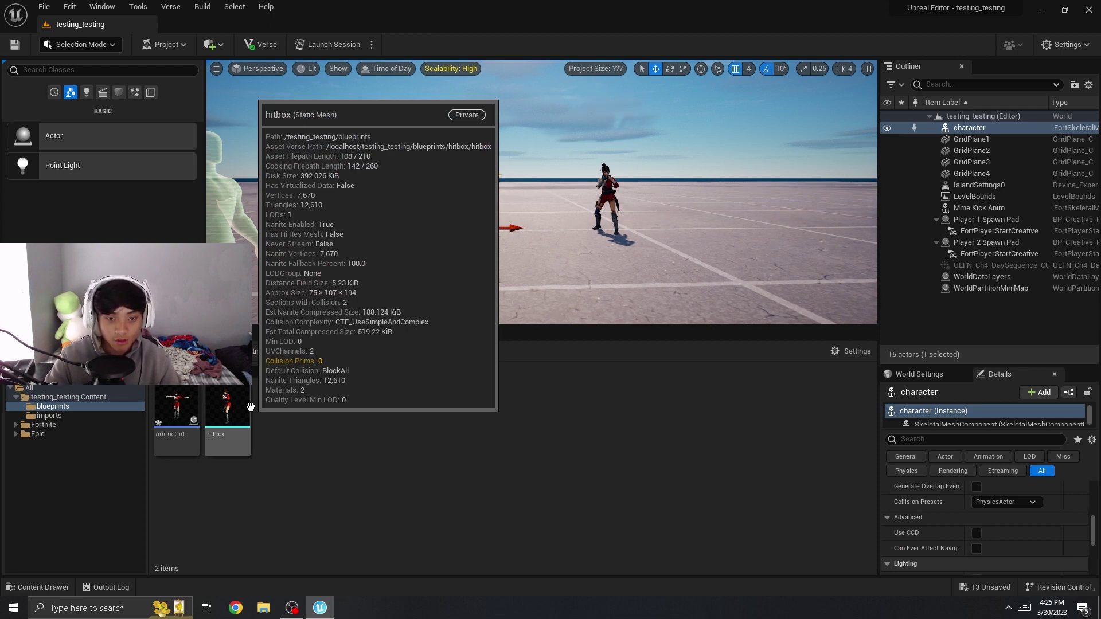
Open the hitbox mesh and add a sphere simplified collision around the character.
double_click(250, 407)
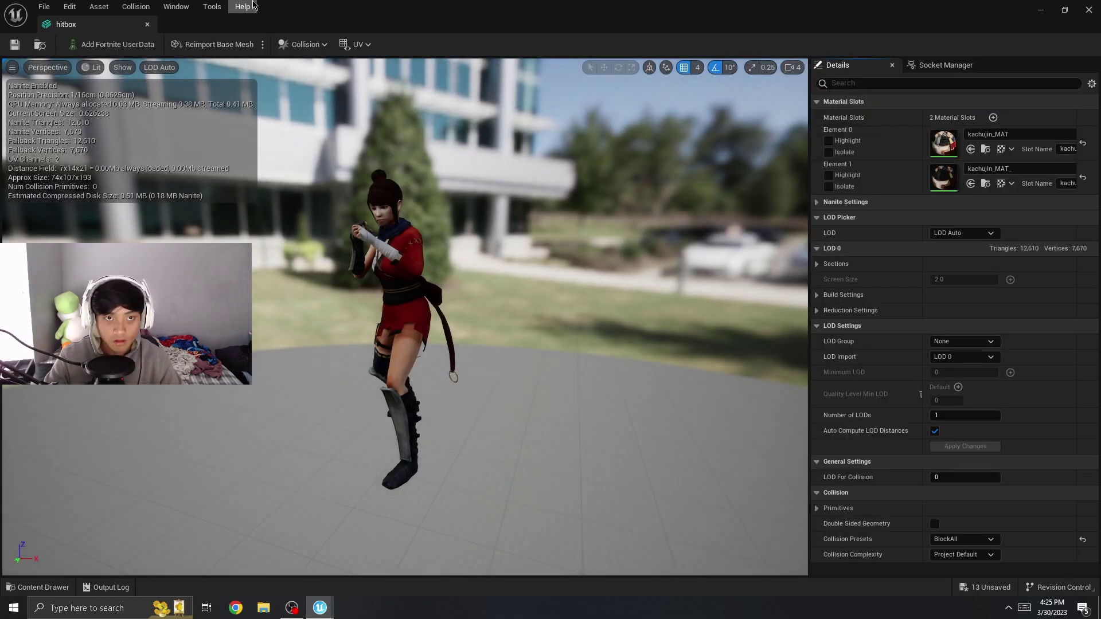
left_click(320, 49)
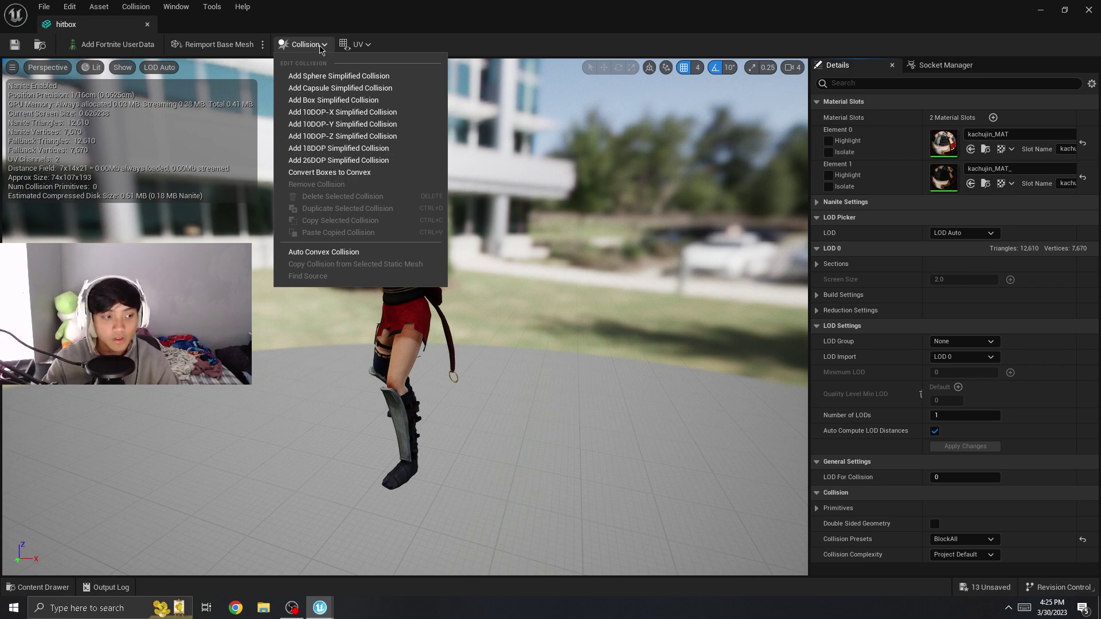
left_click(339, 75)
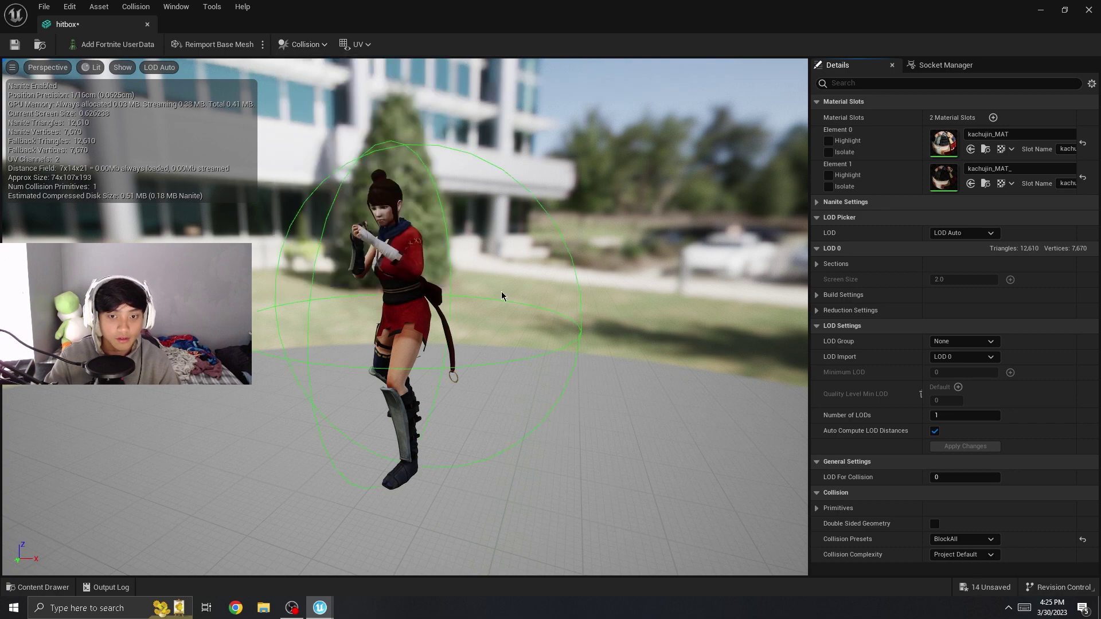
right_click_drag(529, 329, 600, 325)
key("a")
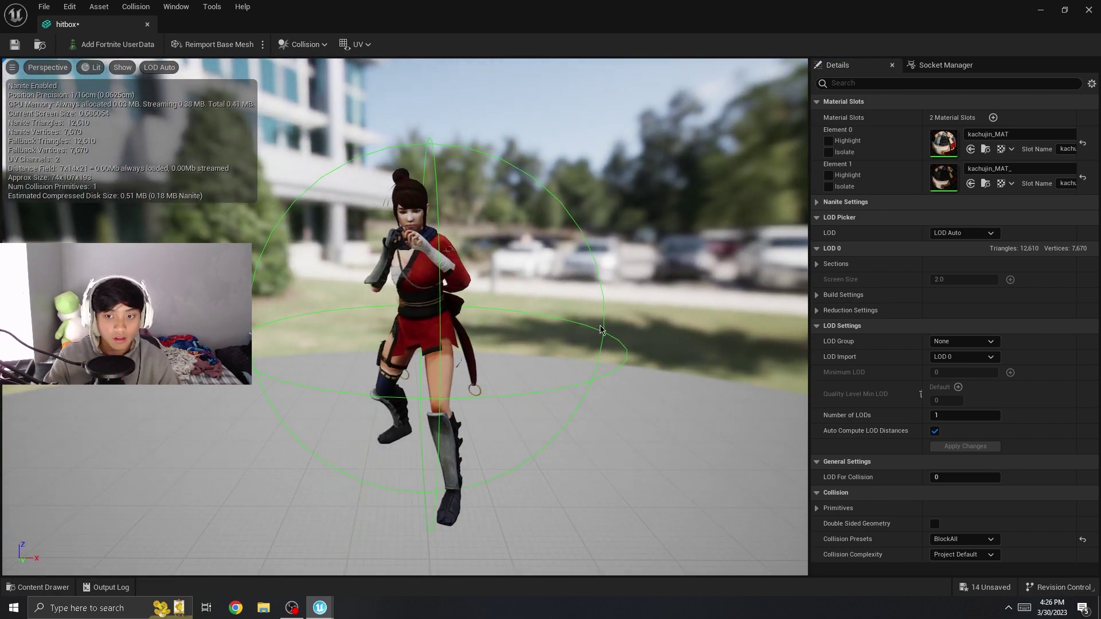
left_click(602, 335)
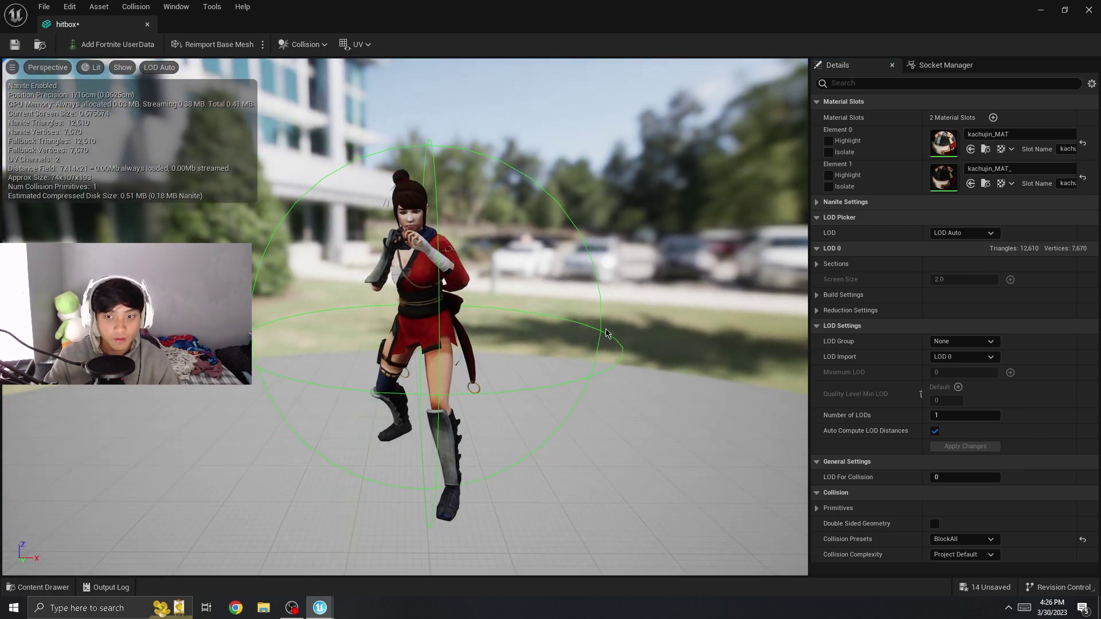
Add a second simplified collision box enclosing the character and delete the sphere.
left_click_drag(629, 316, 651, 167)
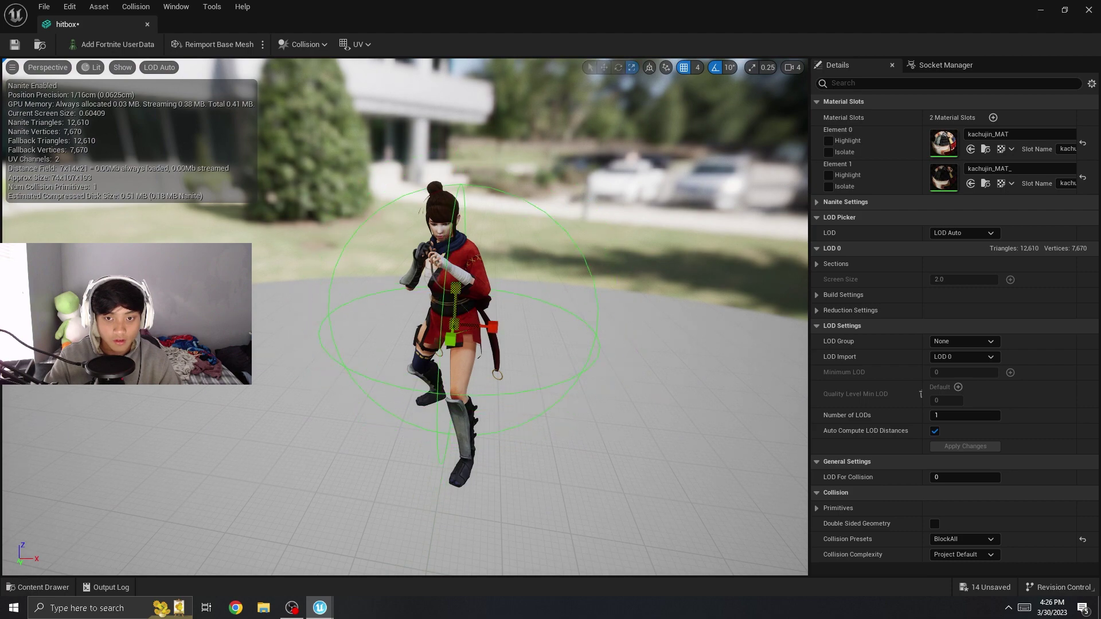
right_click_drag(475, 281, 574, 268)
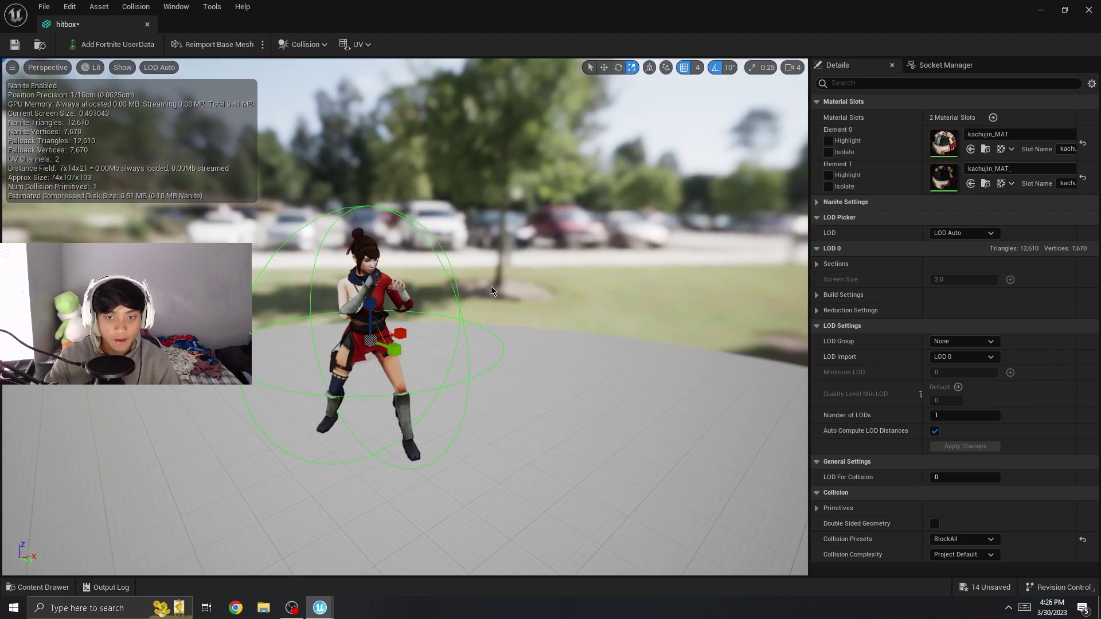
right_click_drag(488, 344, 416, 310)
key("w")
key("s")
right_click_drag(331, 136, 321, 166)
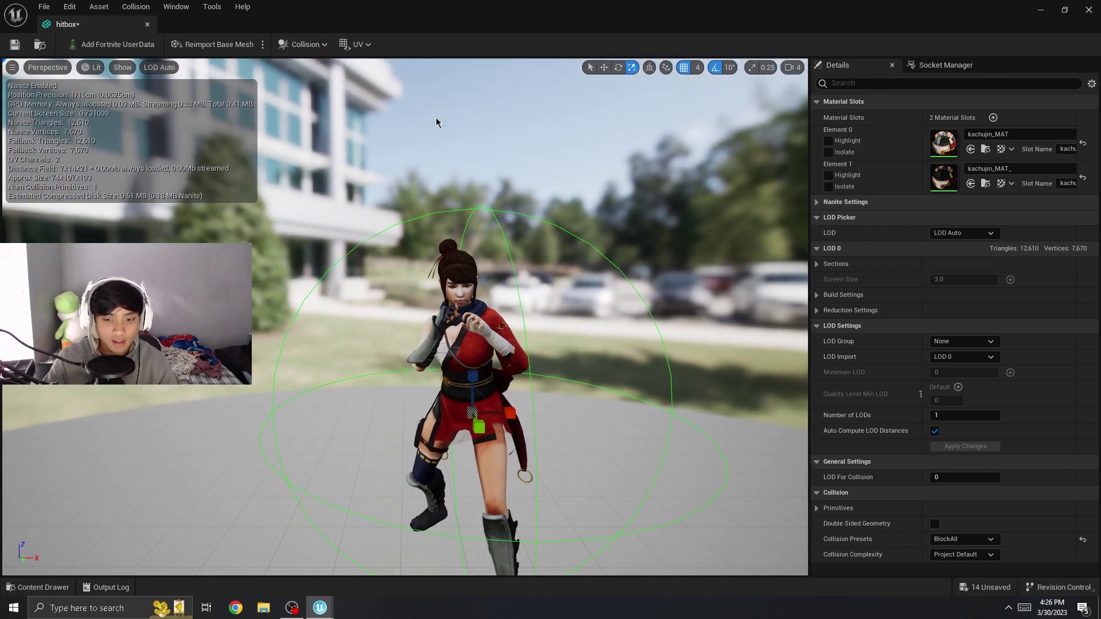
left_click(303, 44)
left_click(316, 44)
left_click(316, 44)
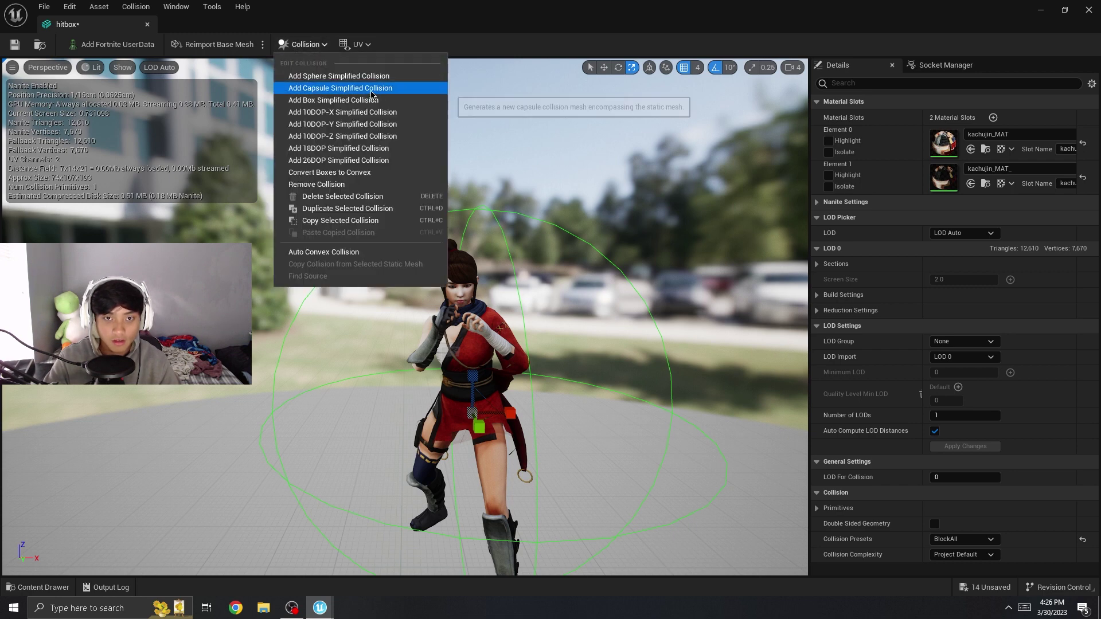
left_click(369, 89)
scroll(587, 61, "down", 5)
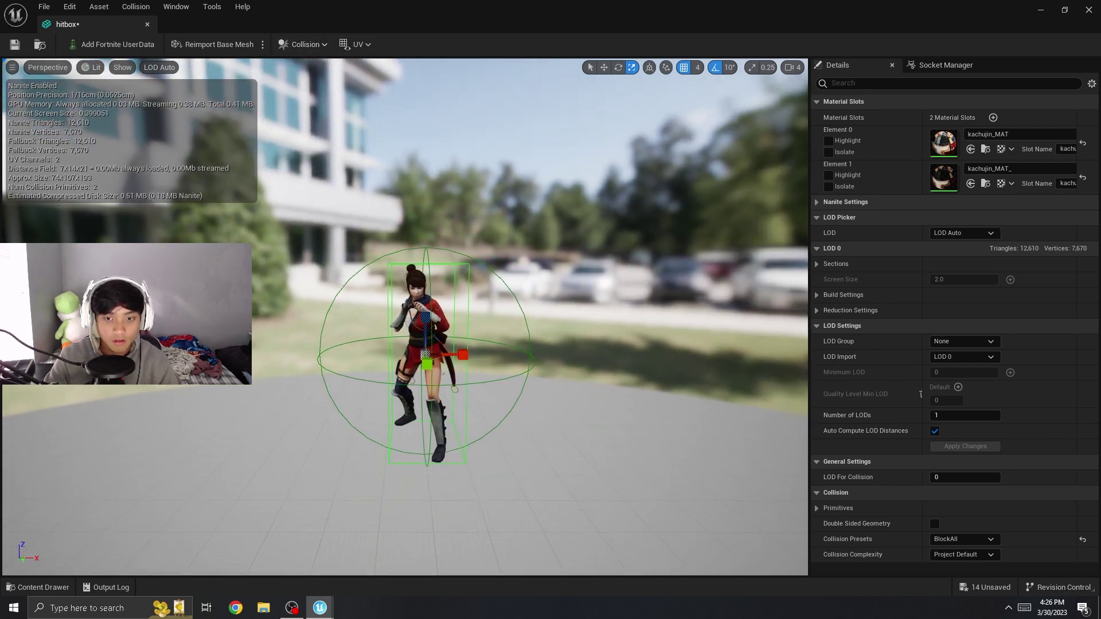
key("Delete")
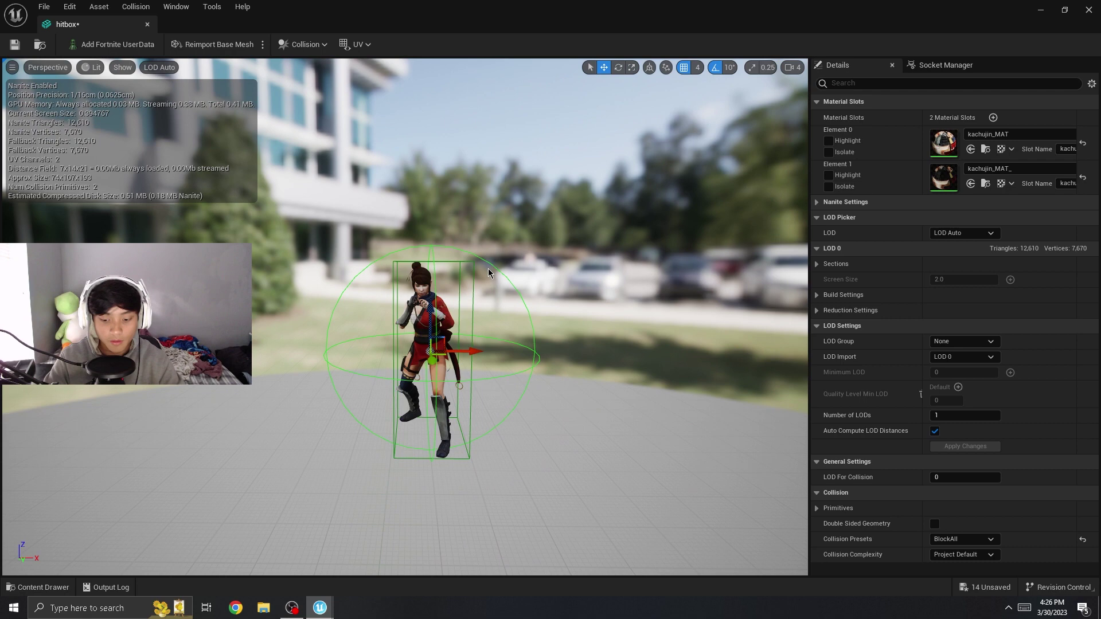
left_click(469, 278)
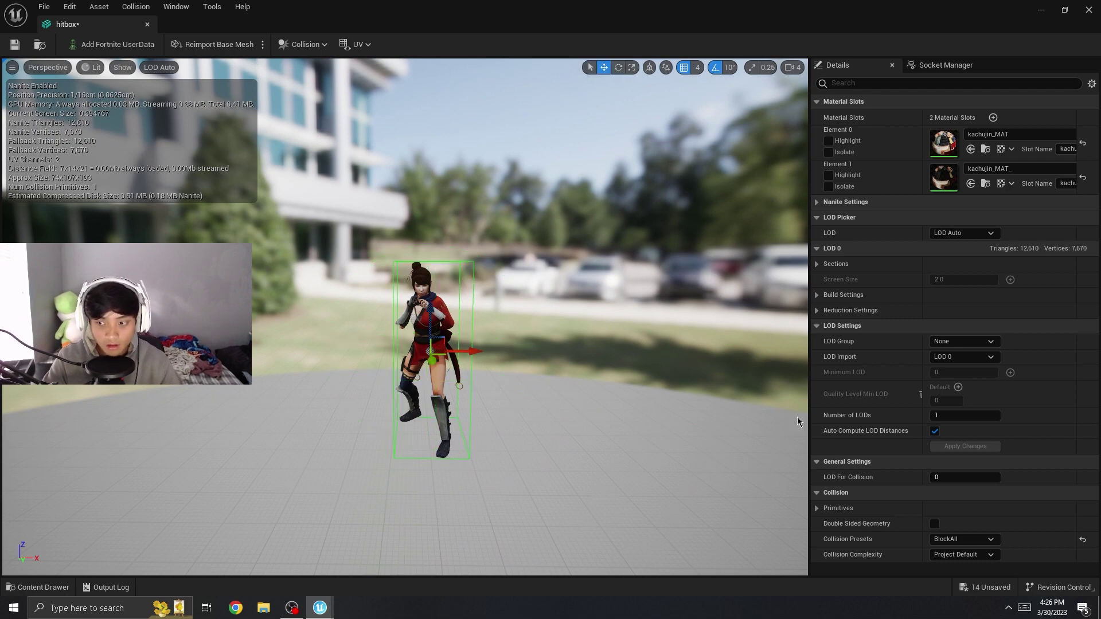
Set the hitbox mesh's collision preset to CharacterMesh.
left_click(963, 539)
scroll(1004, 343, "down", 1)
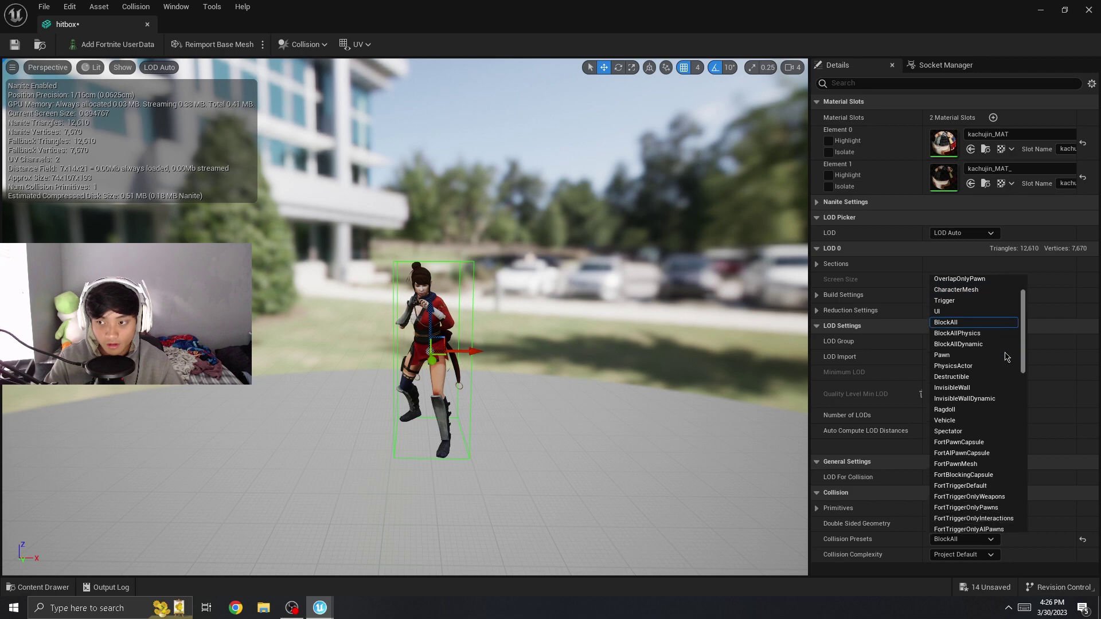
scroll(1011, 332, "up", 1)
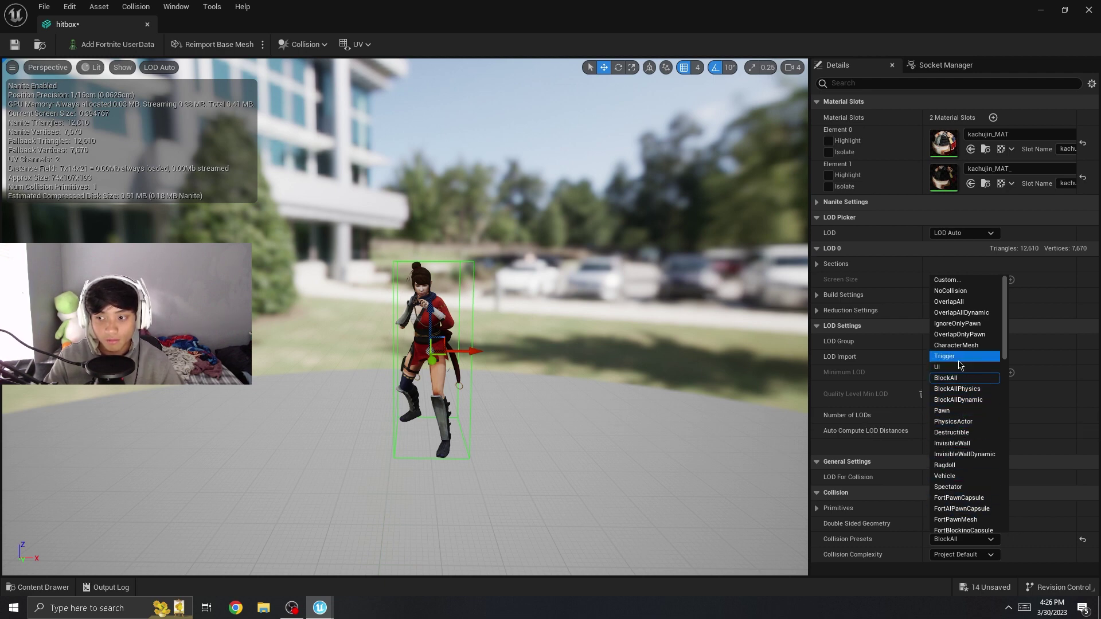
left_click(961, 348)
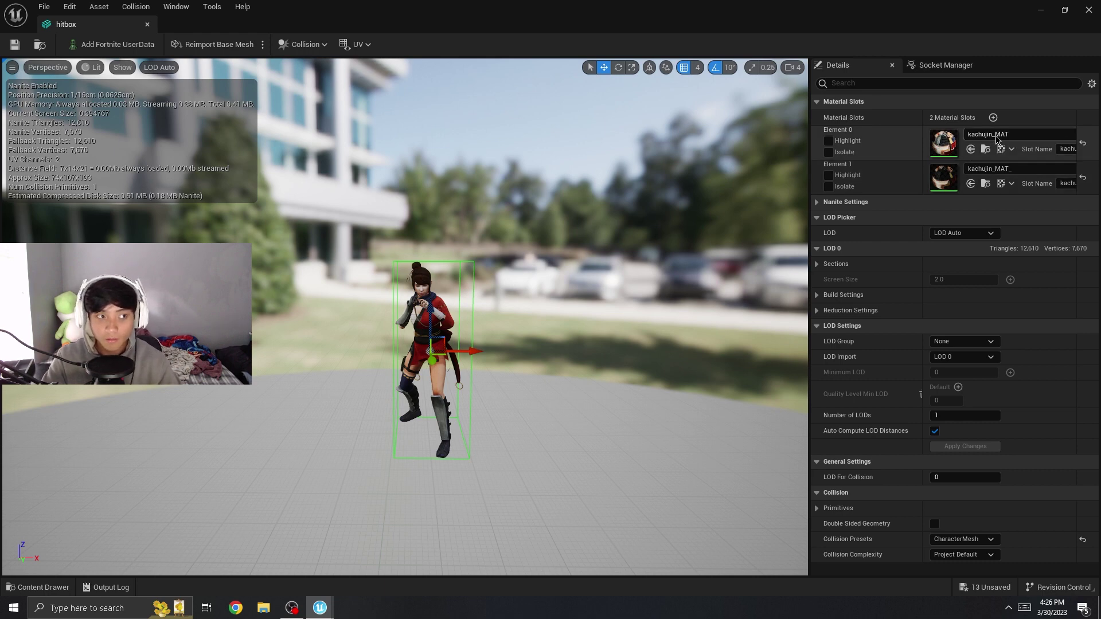
Assign the invis material to Element 0 and Element 1, then close the hitbox editor.
left_click(996, 140)
left_click(978, 254)
left_click(1010, 169)
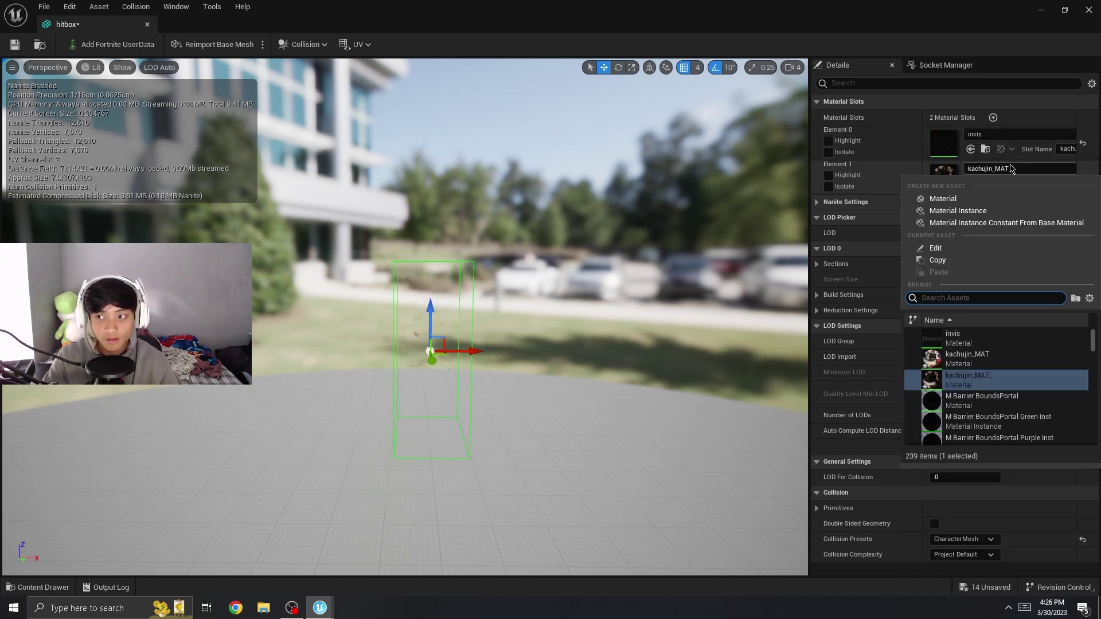
left_click(941, 317)
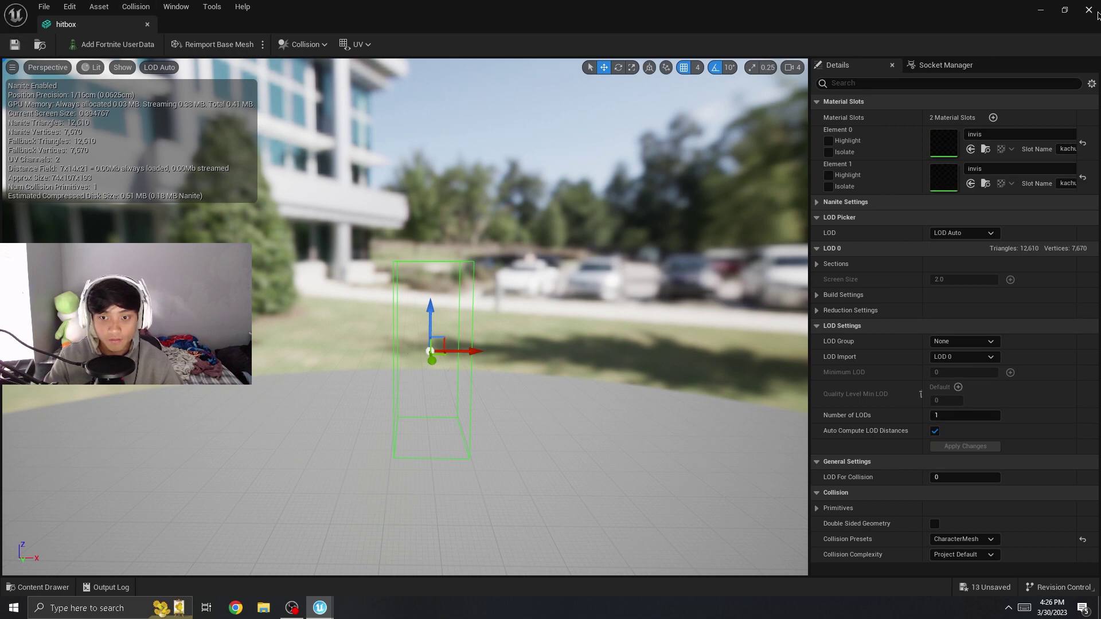
left_click(1094, 12)
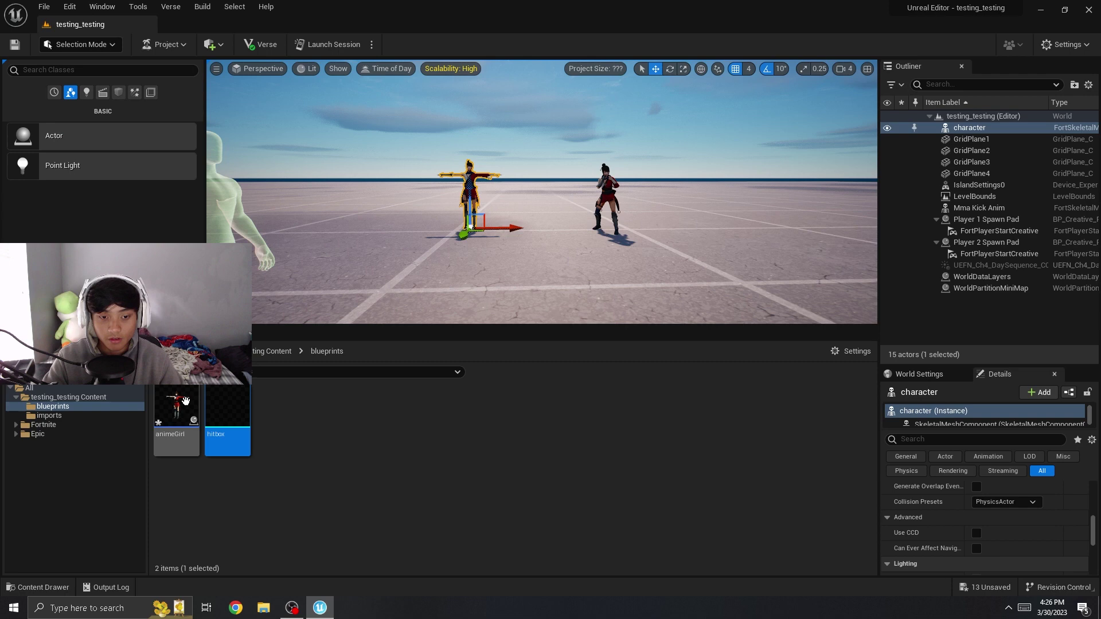
Make hitbox the animeGirl blueprint's Static Mesh and compile the blueprint.
double_click(188, 400)
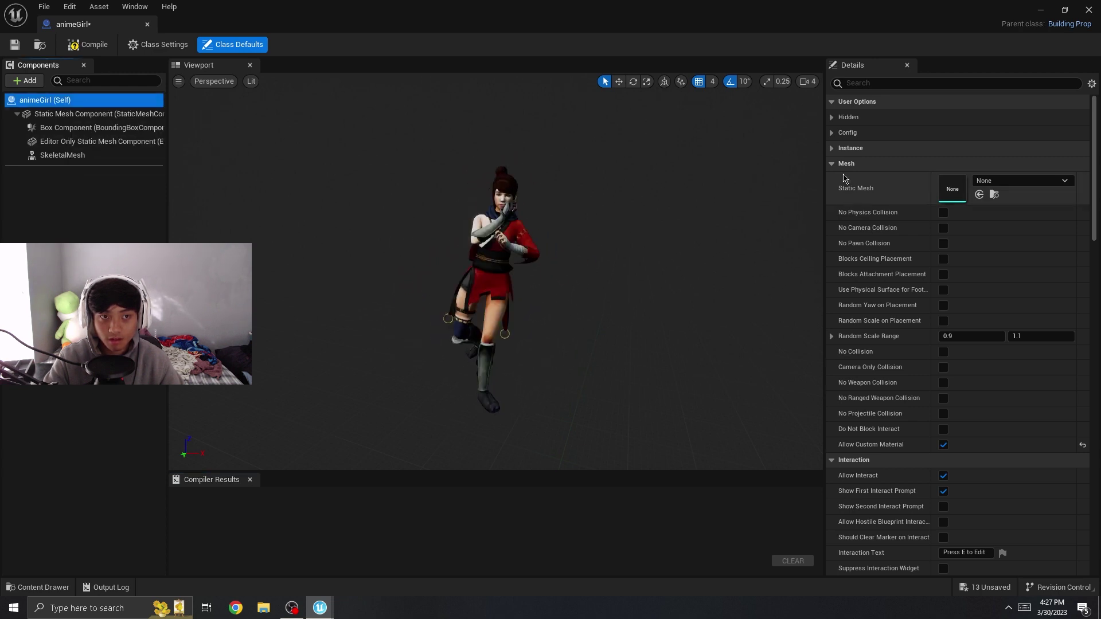
left_click(1020, 182)
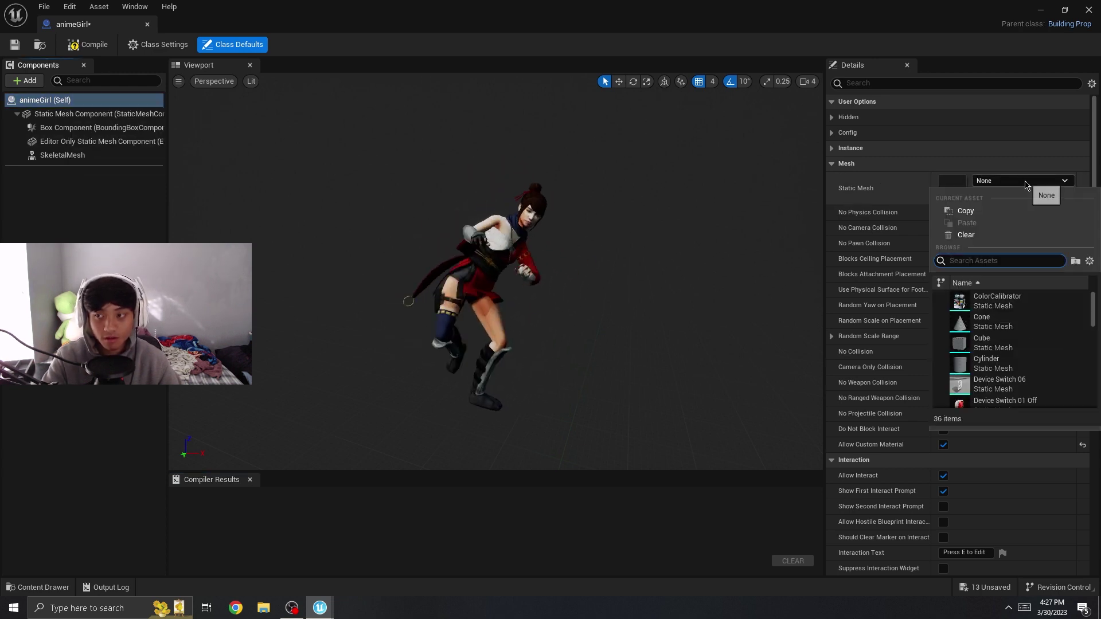
scroll(1009, 331, "down", 6)
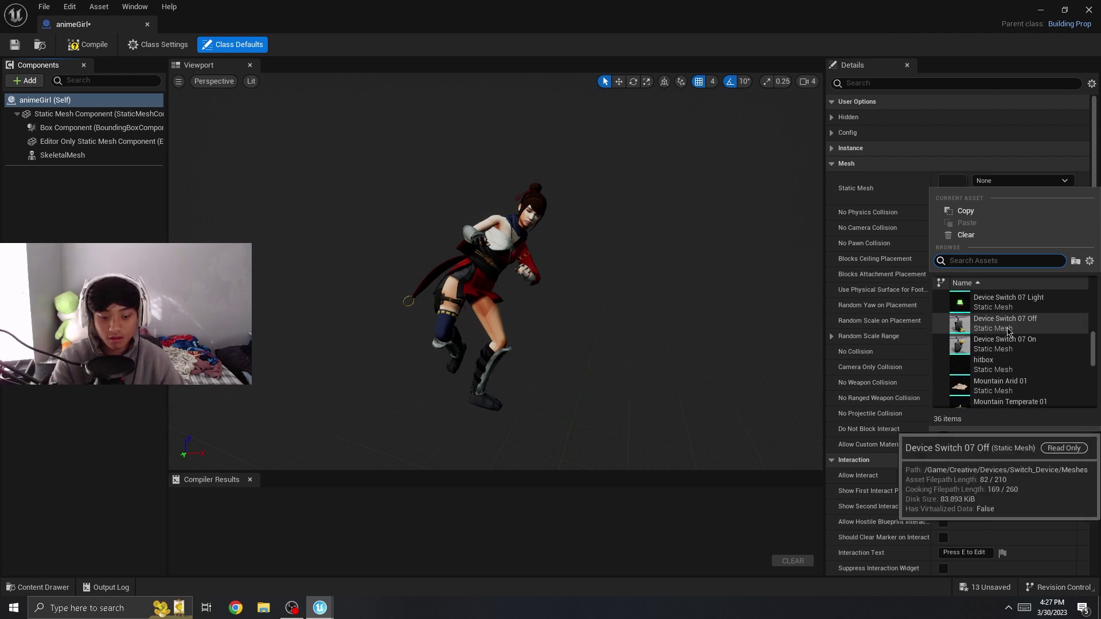
left_click(998, 365)
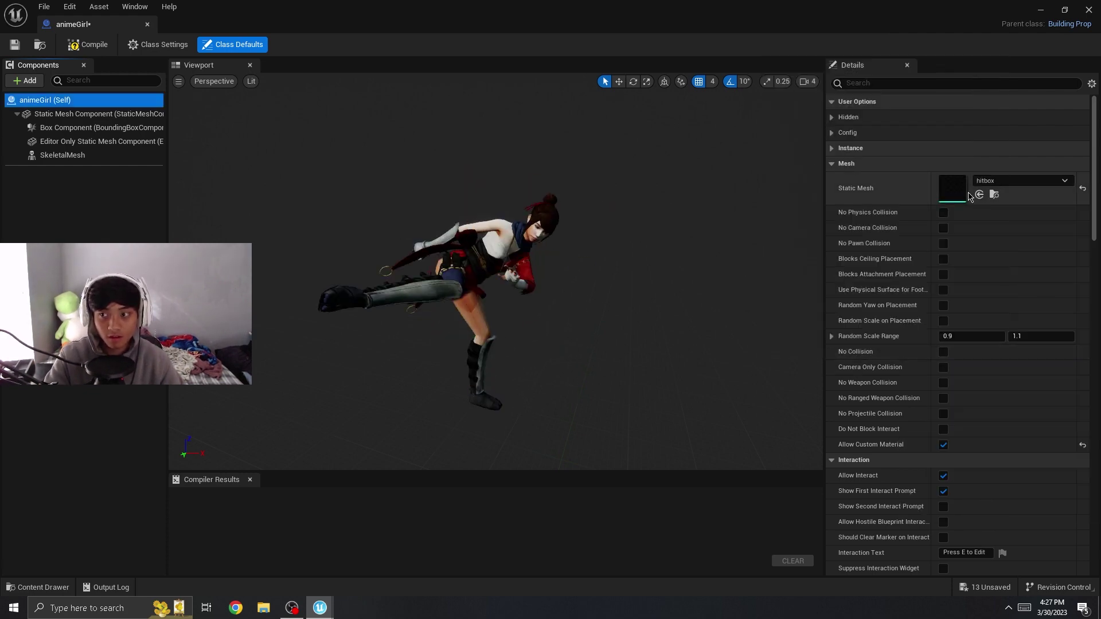
left_click(69, 114)
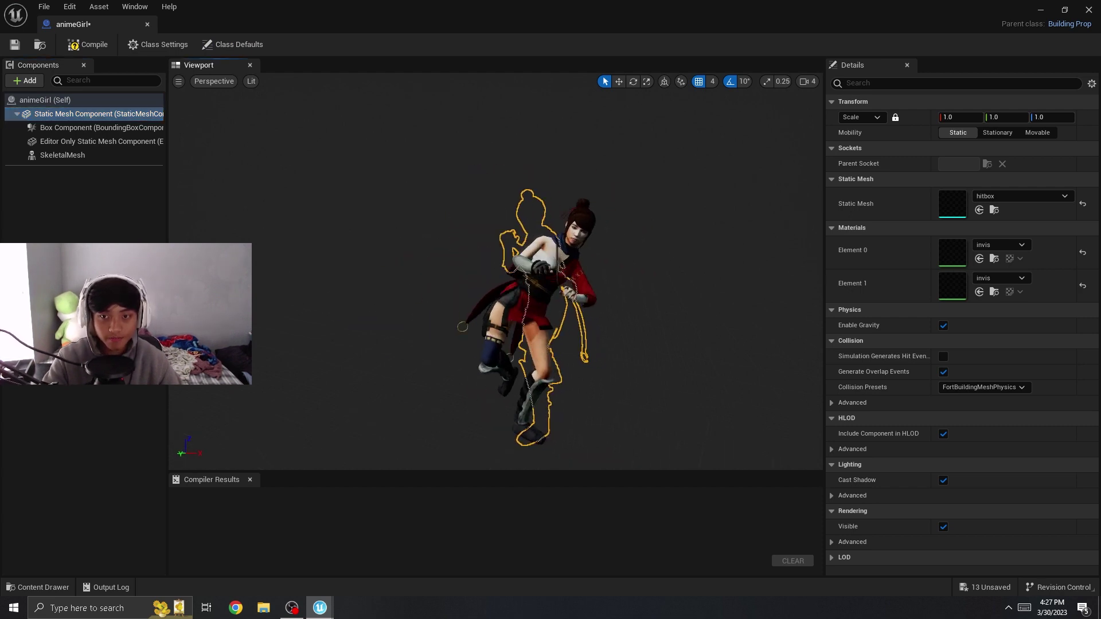
left_click(103, 52)
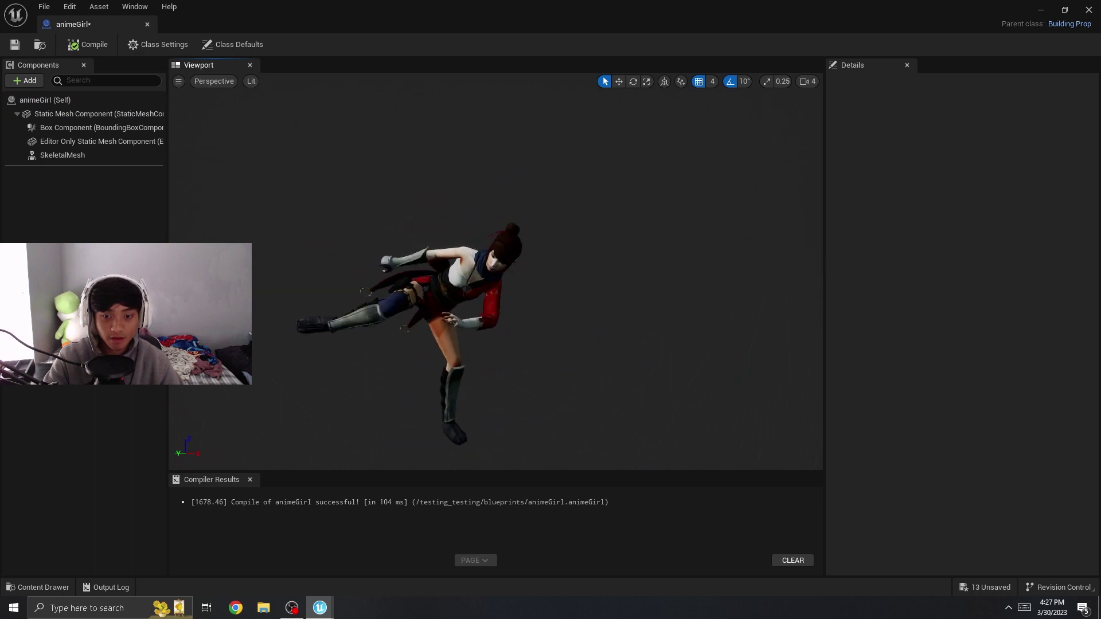
Close the blueprint editor and place an animeGirl instance on the level's grid floor.
left_click(1088, 8)
right_click_drag(734, 184, 659, 183)
right_click_drag(487, 230, 458, 277)
left_click_drag(176, 408, 419, 269)
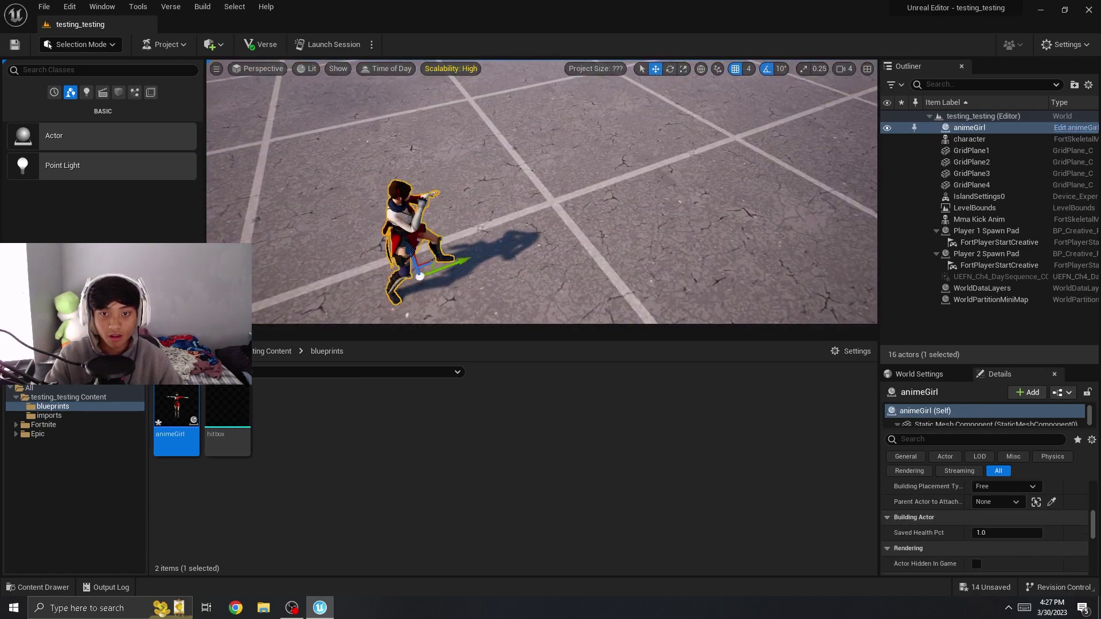
right_click_drag(401, 100, 401, 99)
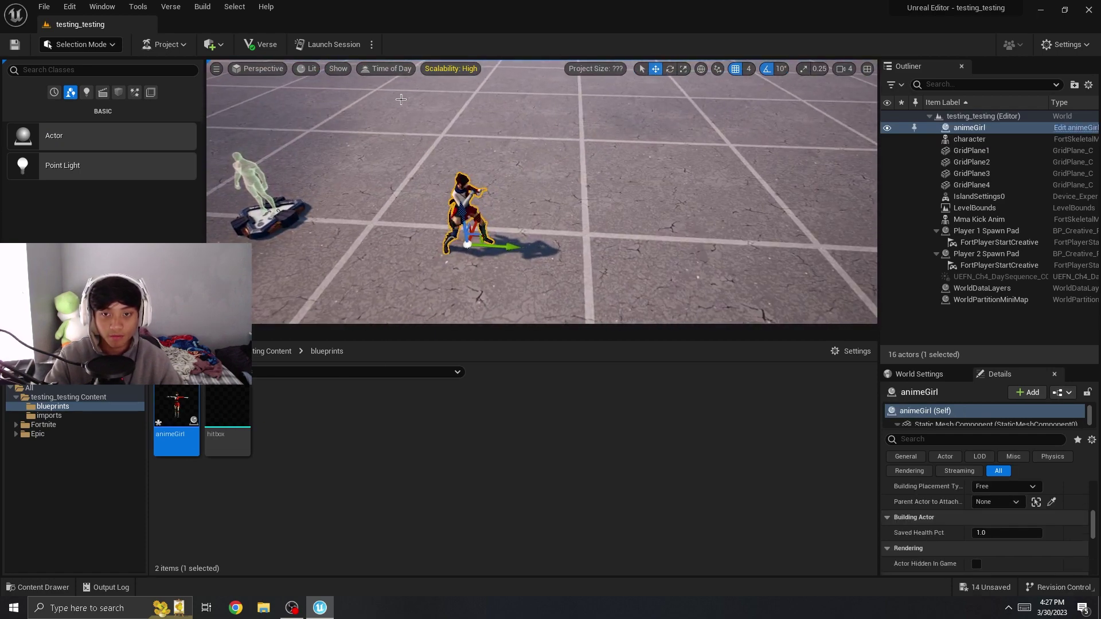
Save all unsaved content, launch a playtest session and start the game.
left_click(333, 46)
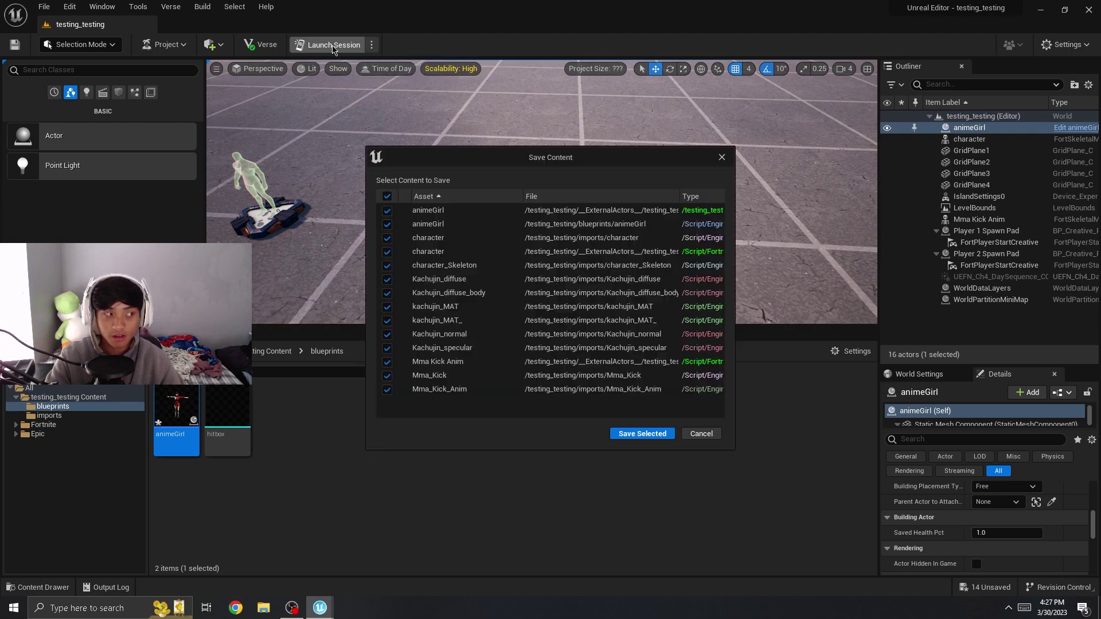
left_click(616, 433)
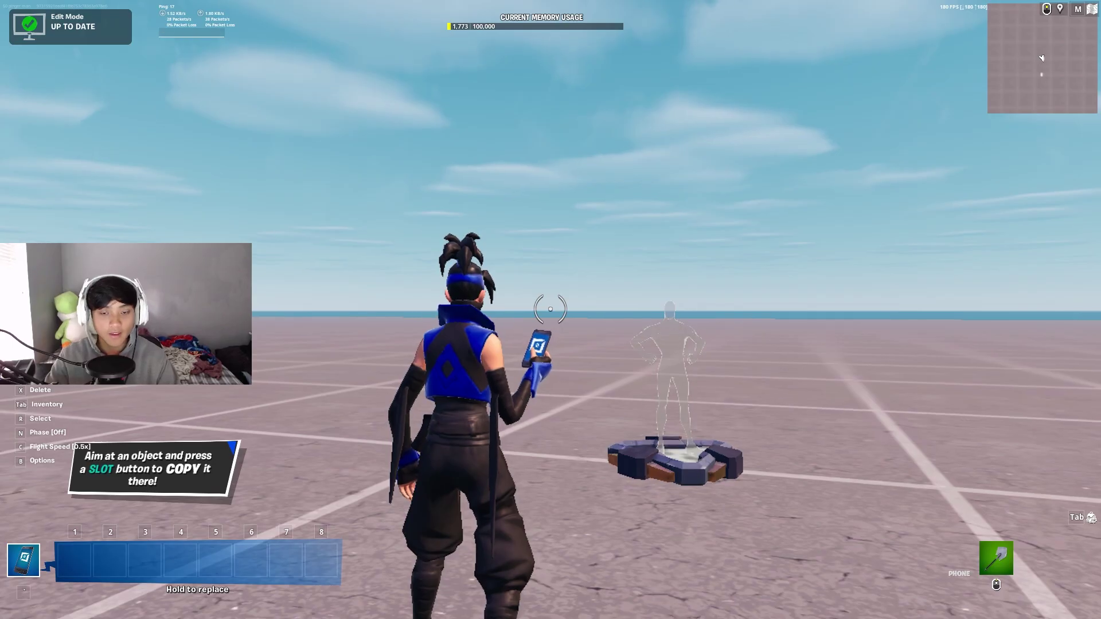
scroll(550, 310, "up", 1)
key("w")
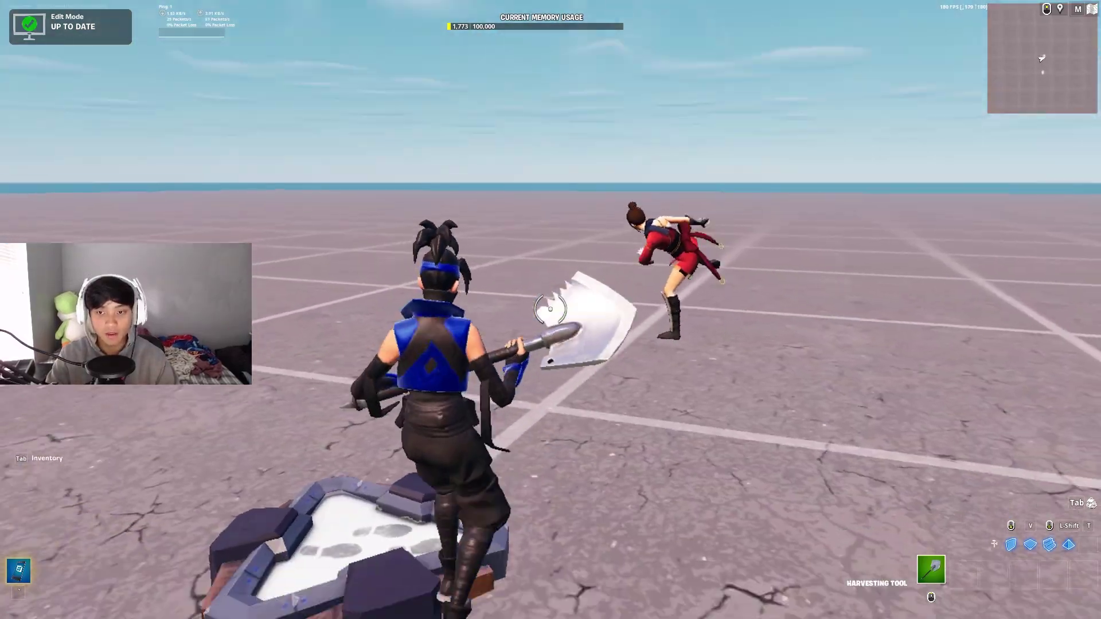
key("Escape")
left_click(248, 399)
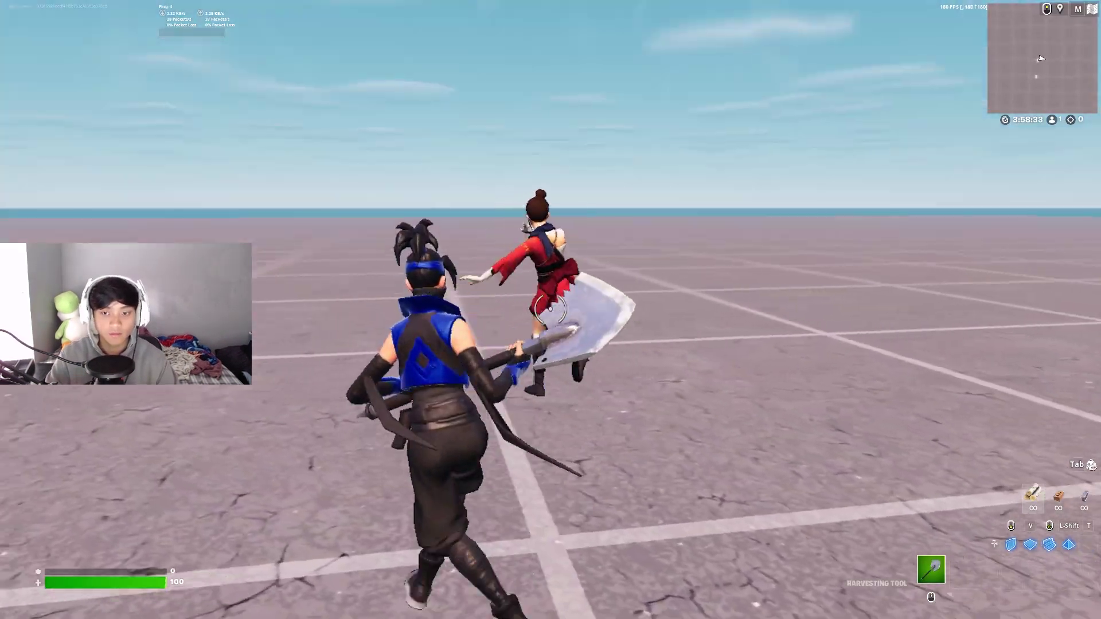
Run to the character props and strike them repeatedly with the harvesting tool.
key("w")
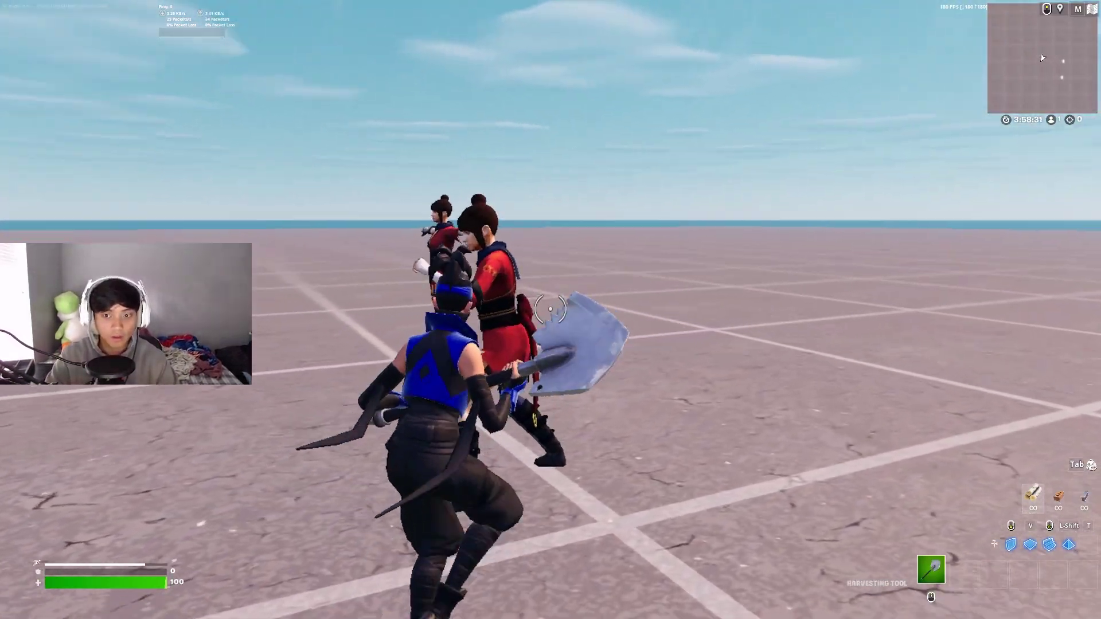
key("w")
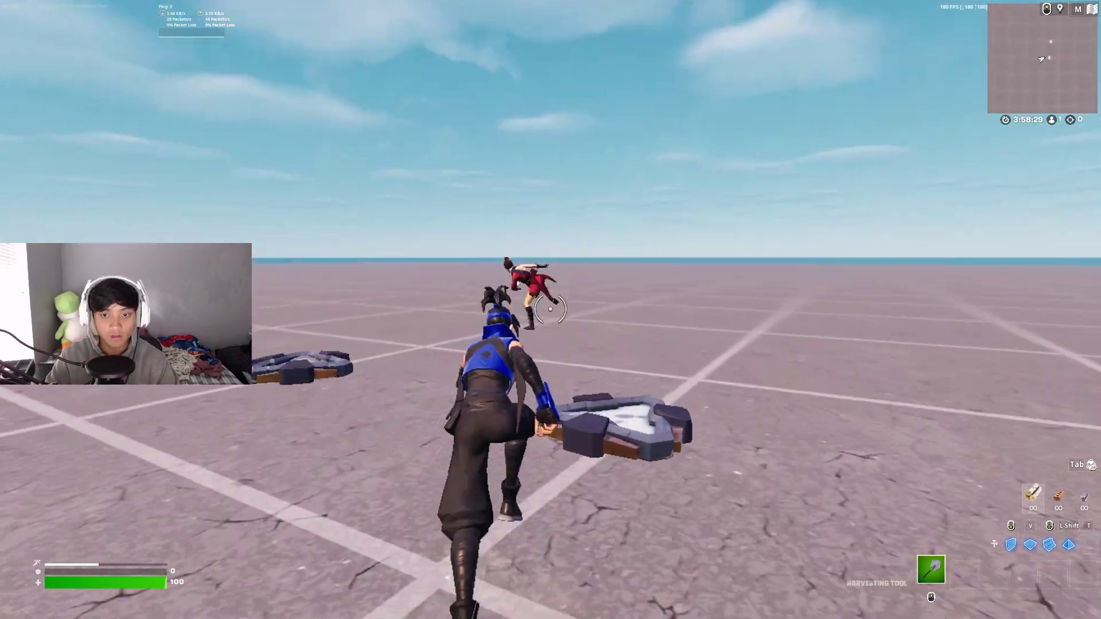
left_click(551, 310)
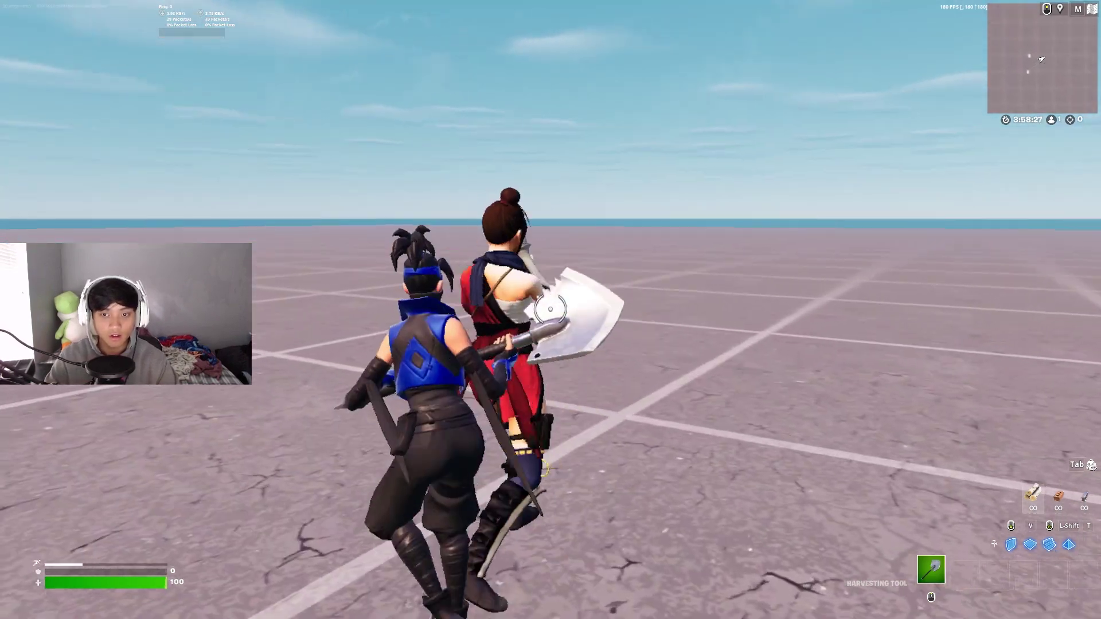
key("w")
left_click(551, 309)
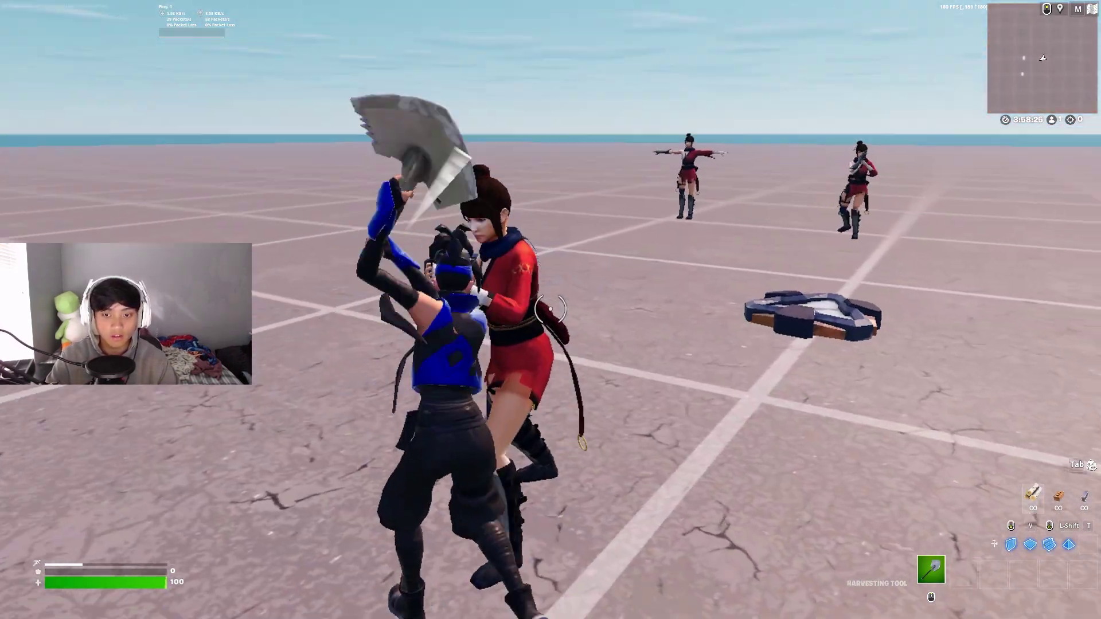
left_click(551, 309)
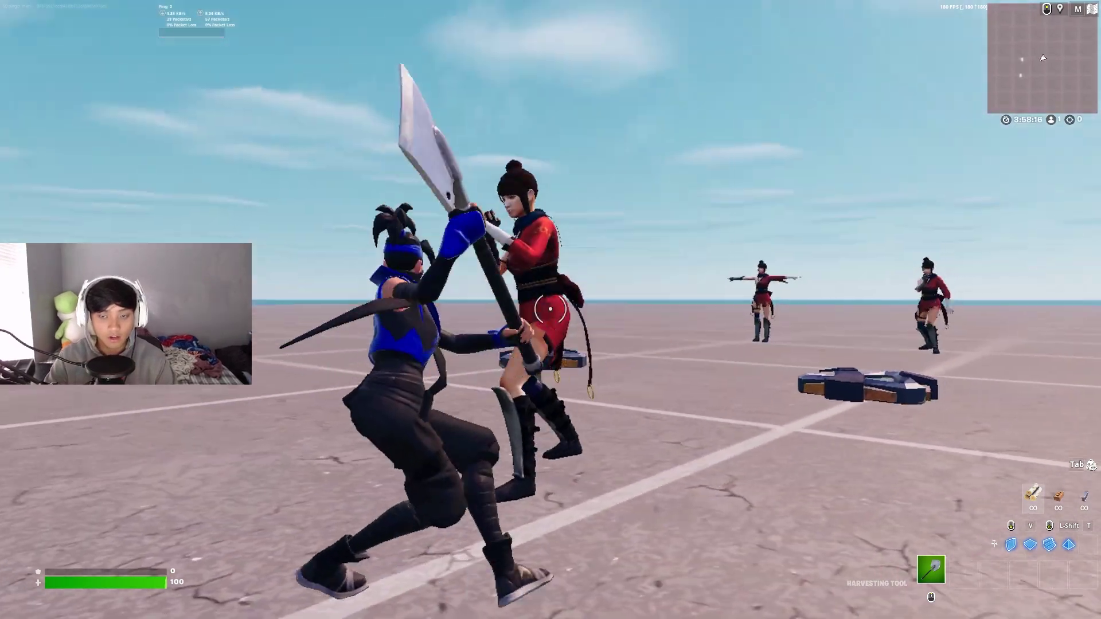
left_click(550, 310)
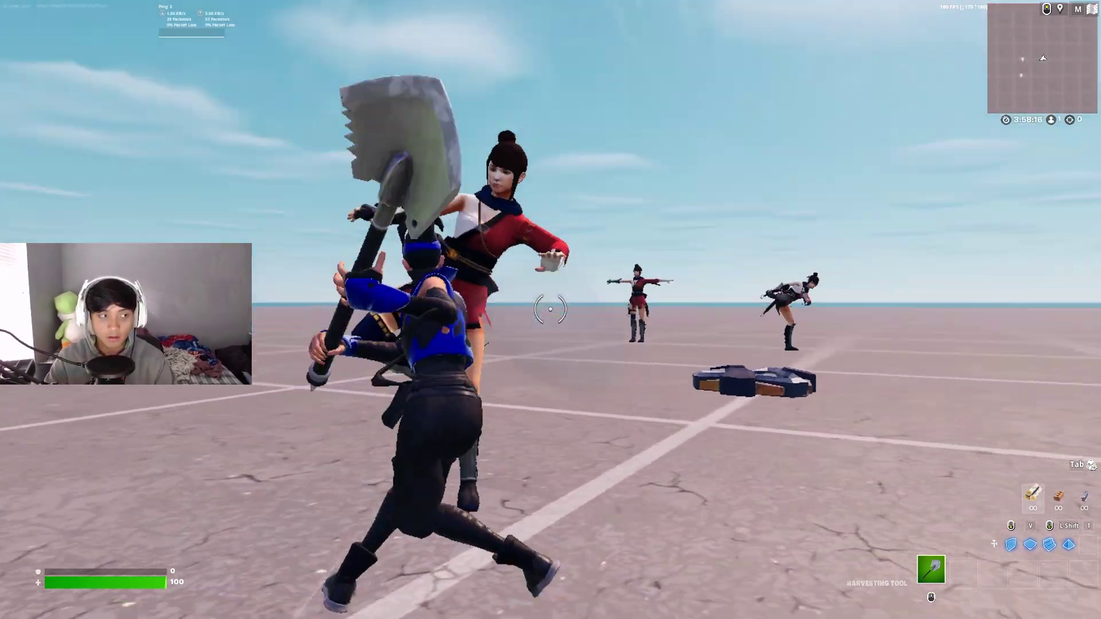
left_click(550, 310)
left_click(550, 310)
left_click(550, 310)
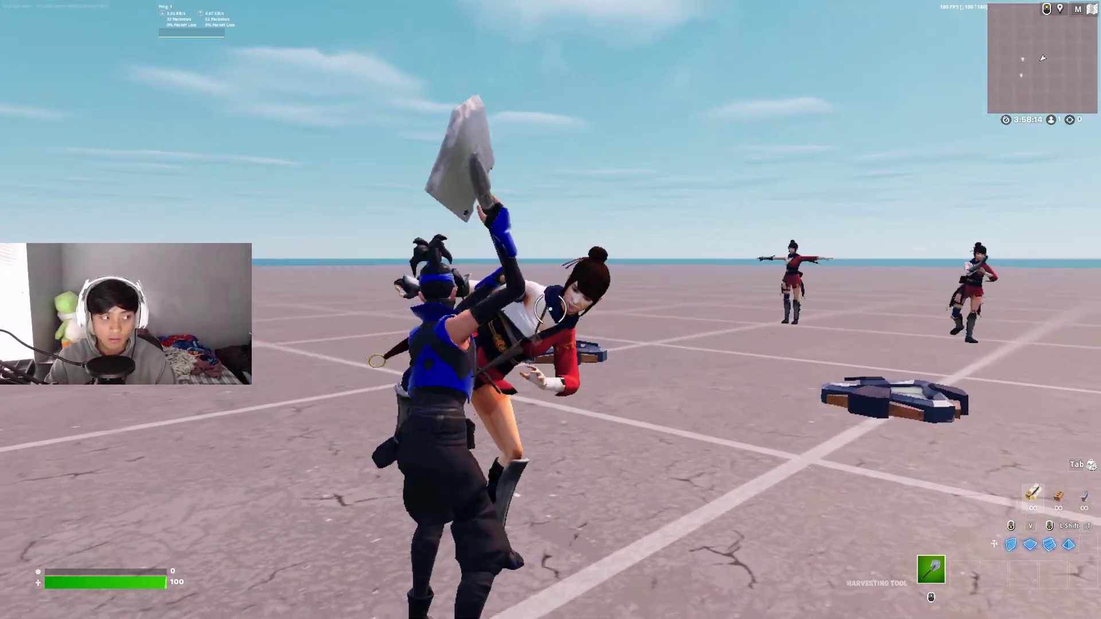
left_click(551, 310)
left_click(550, 310)
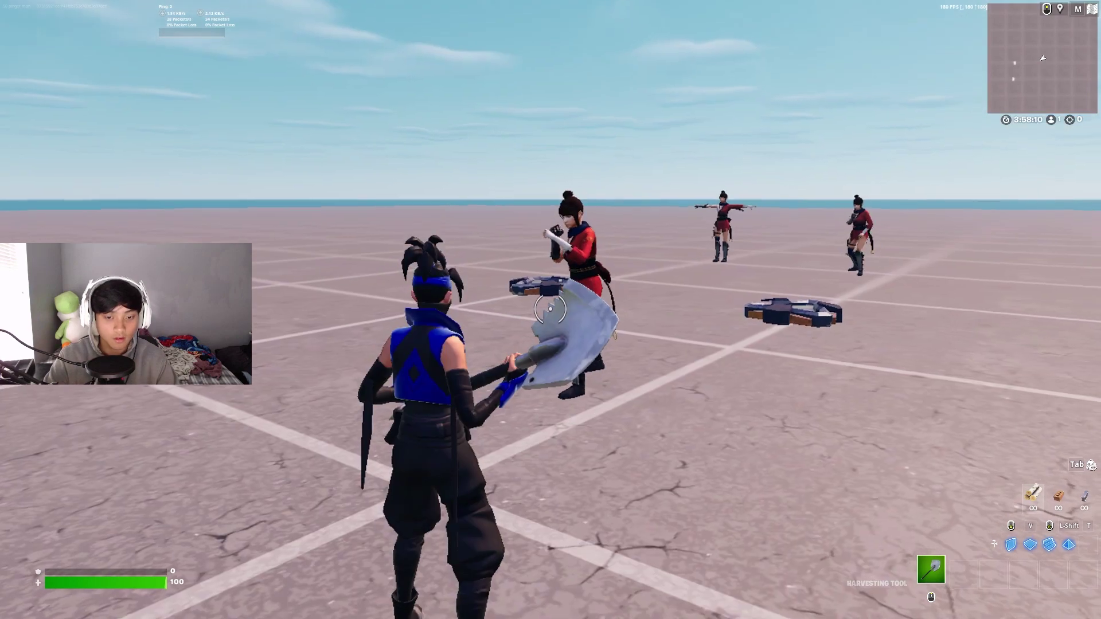
key("super")
Close the running Fortnite game window and return to the UEFN level.
left_click(323, 609)
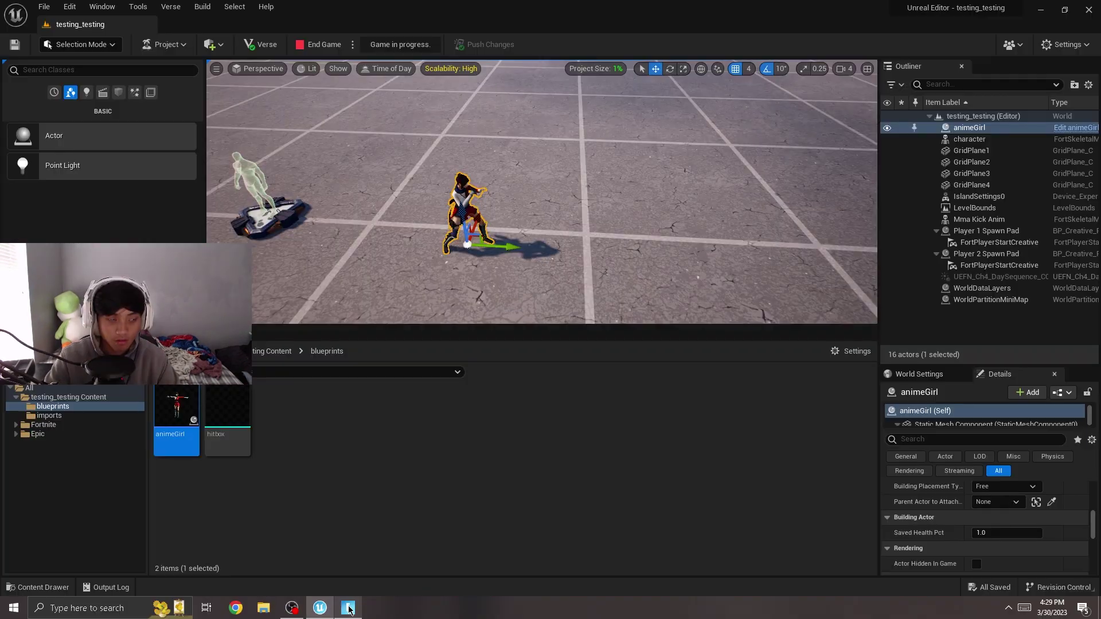
right_click(348, 609)
left_click(359, 585)
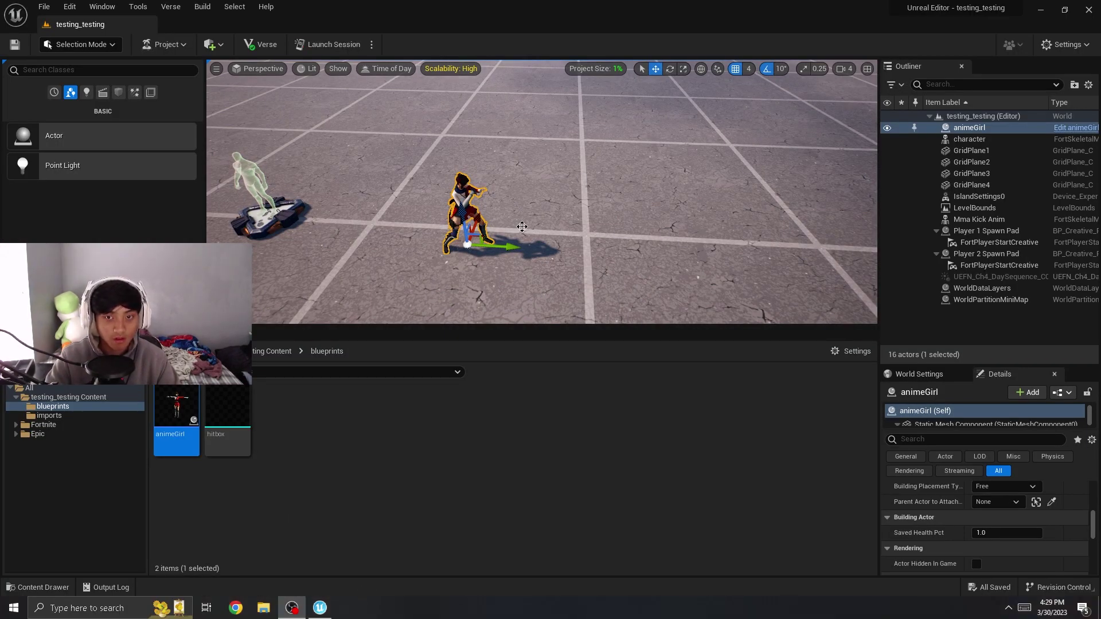
key("d")
right_click_drag(522, 227, 433, 228)
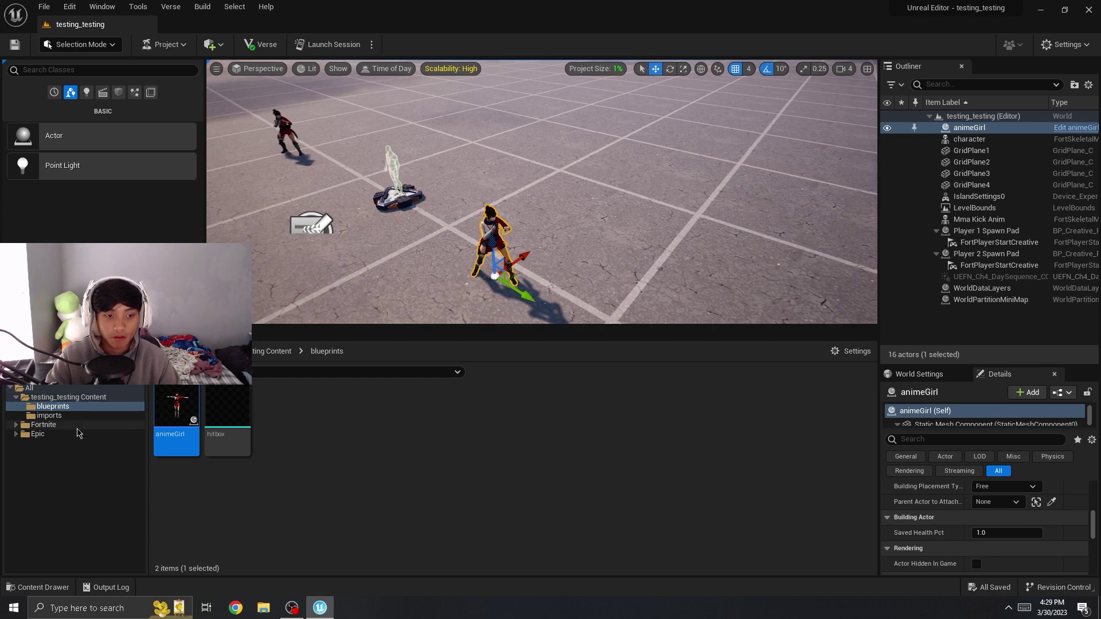
Search for Prop Manipulator and place one beside the animeGirl character prop.
left_click(46, 425)
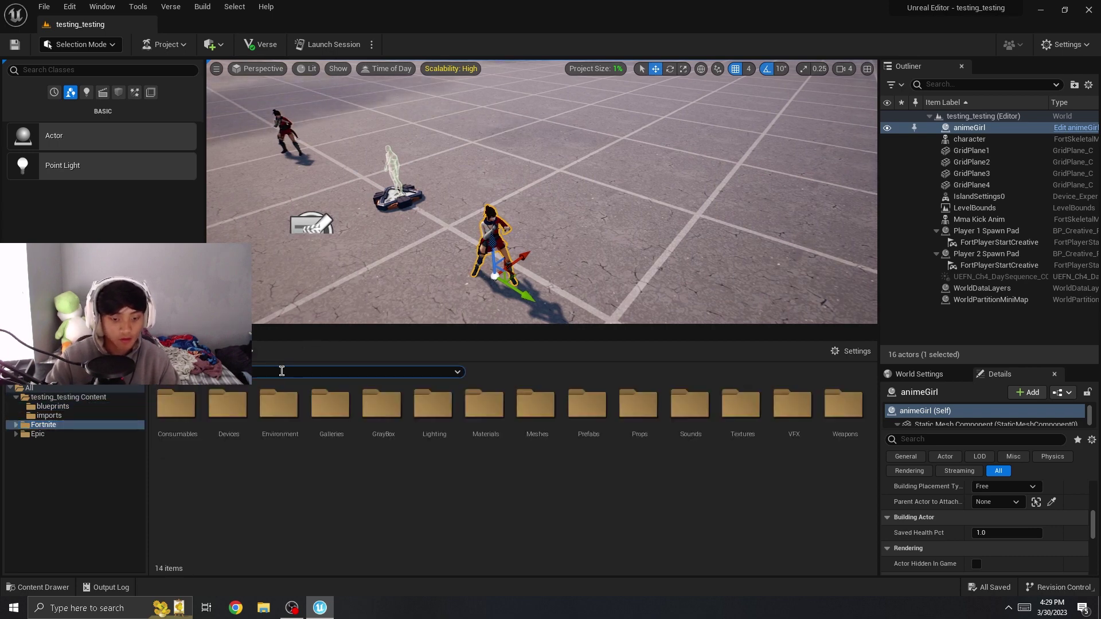
type("prop manipulator")
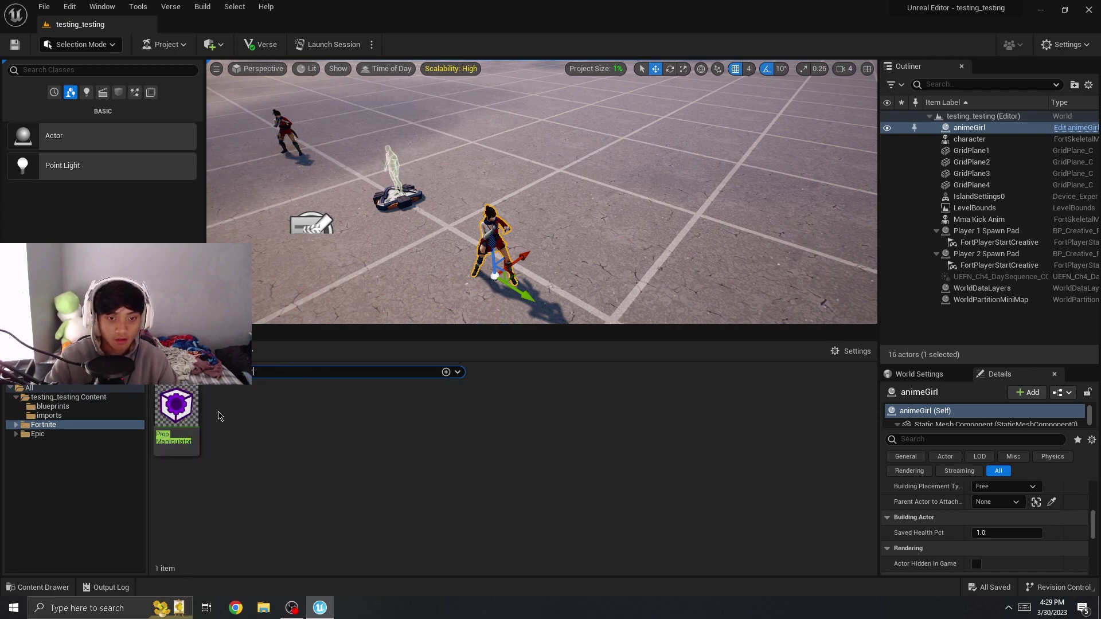
left_click_drag(176, 408, 488, 267)
left_click(486, 281)
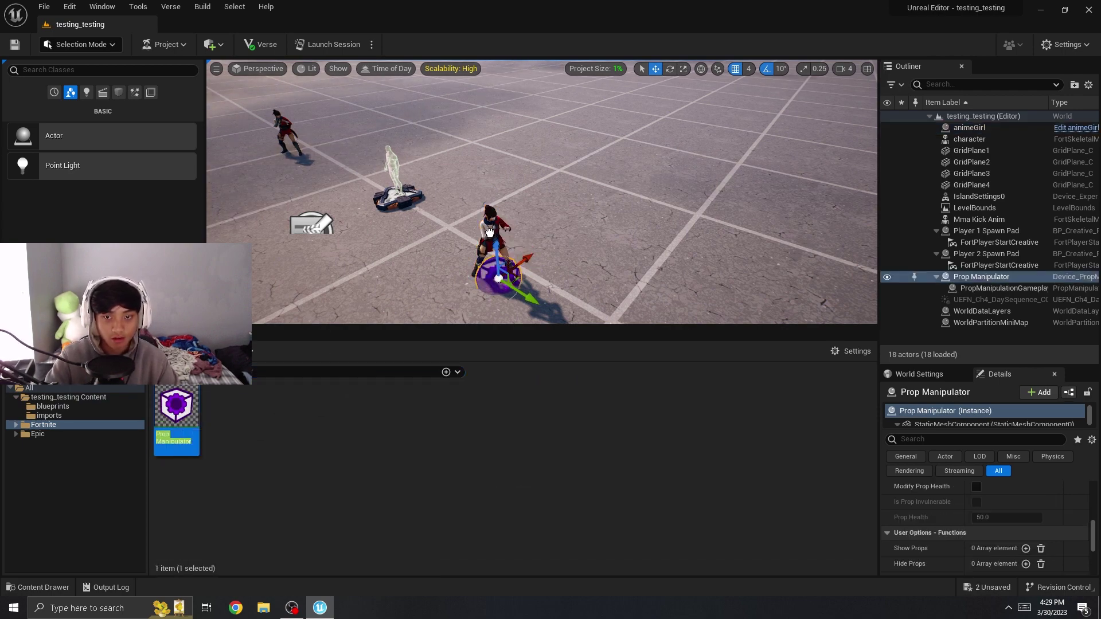
key("w")
right_click_drag(486, 281, 457, 273)
key("s")
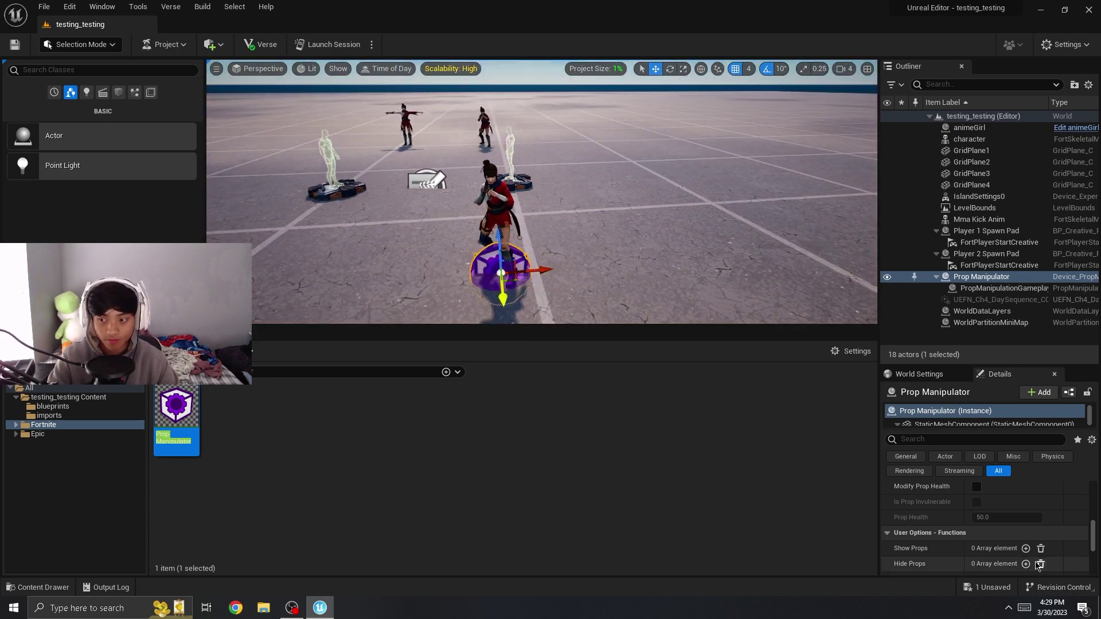
Enable Modify Prop Health on the Prop Manipulator with Prop Health 1.0.
scroll(997, 546, "down", 5)
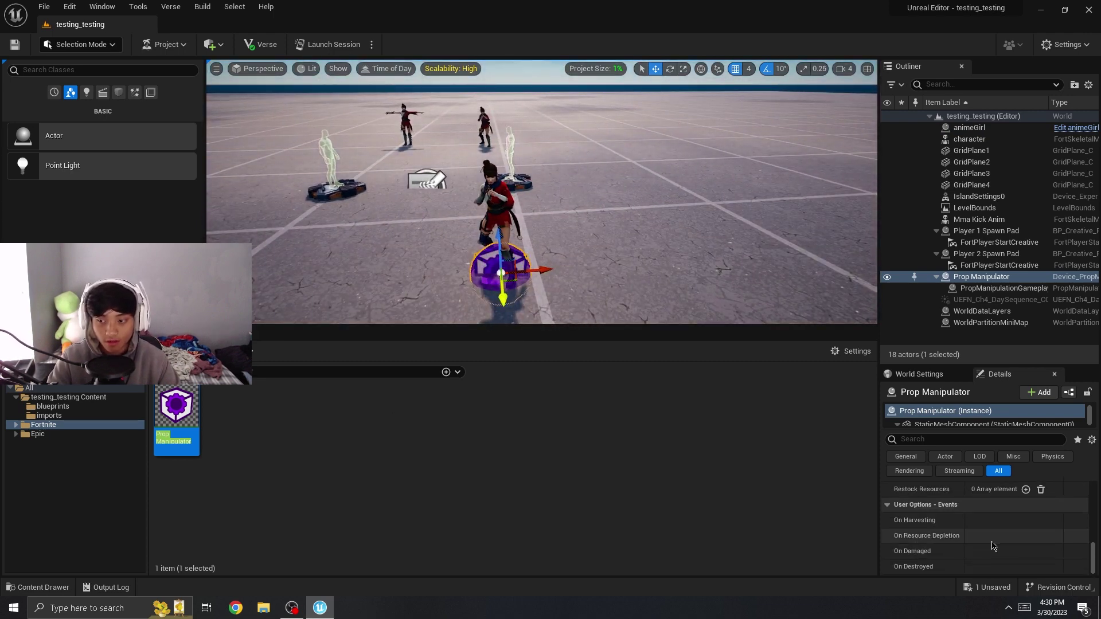
scroll(994, 545, "up", 5)
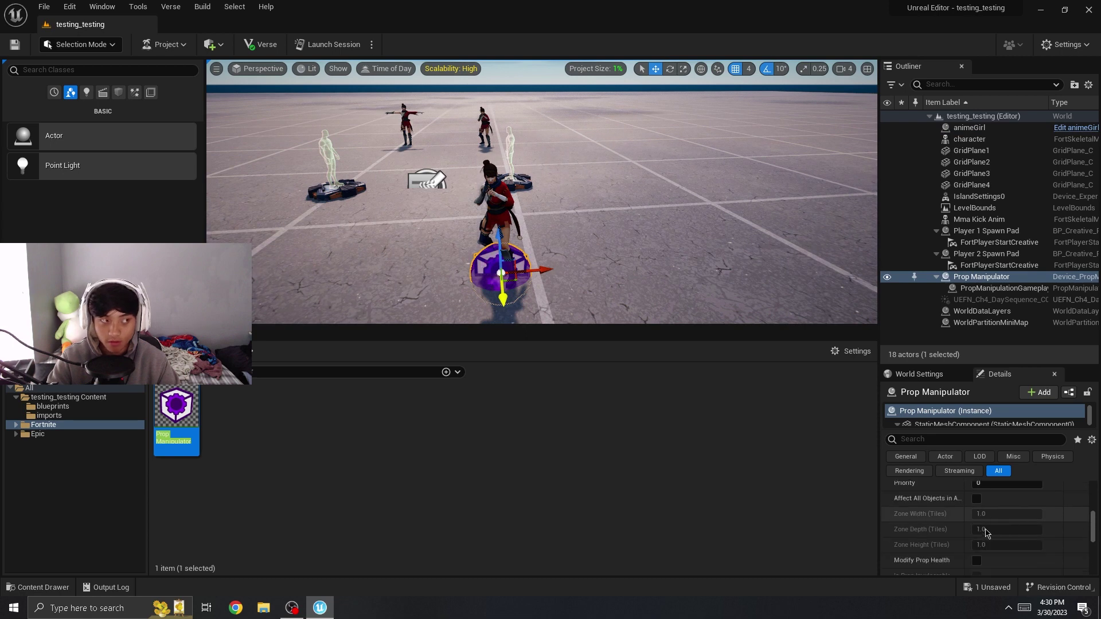
scroll(992, 536, "down", 1)
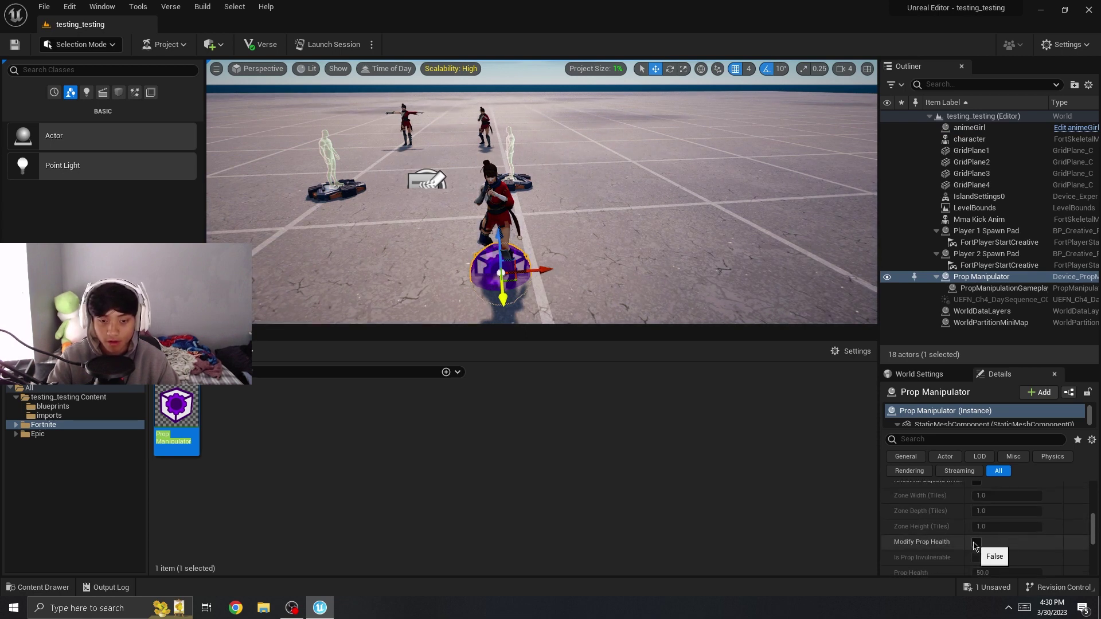
scroll(983, 543, "down", 1)
left_click(1020, 535)
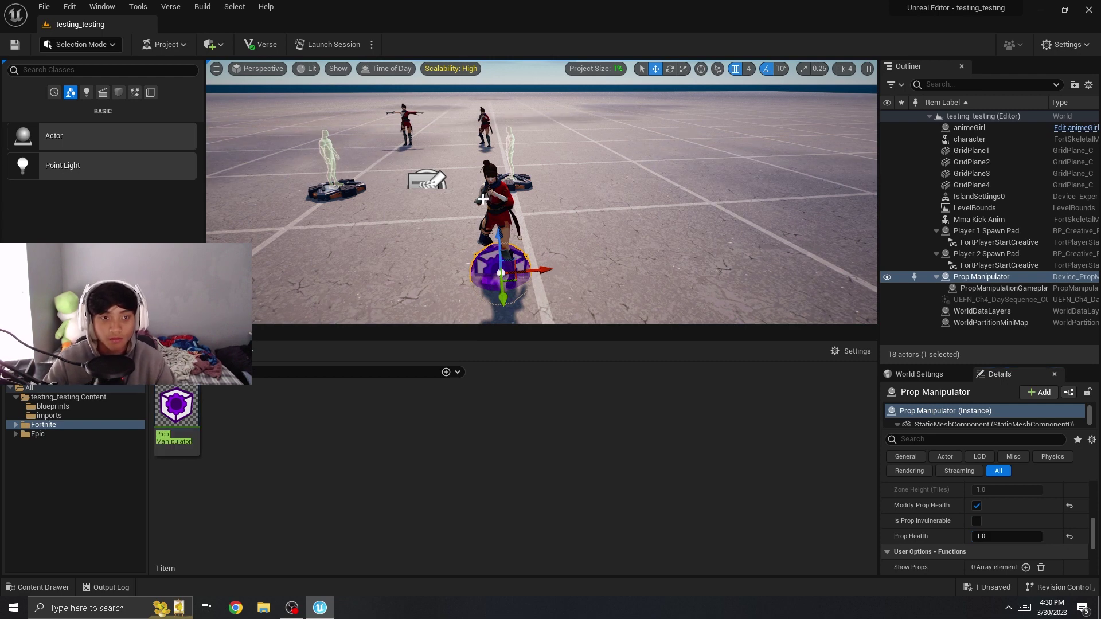
left_click(505, 189)
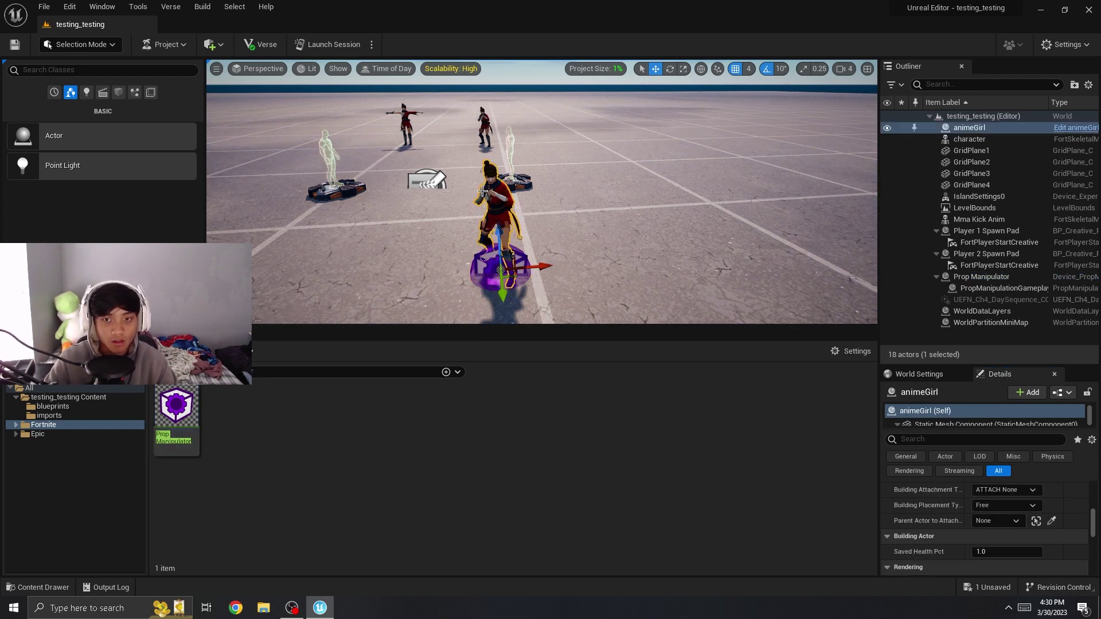
Set animeGirl's Death Particles to NS_GasPump_Explosion, compile, and close the blueprint editor.
left_click(53, 407)
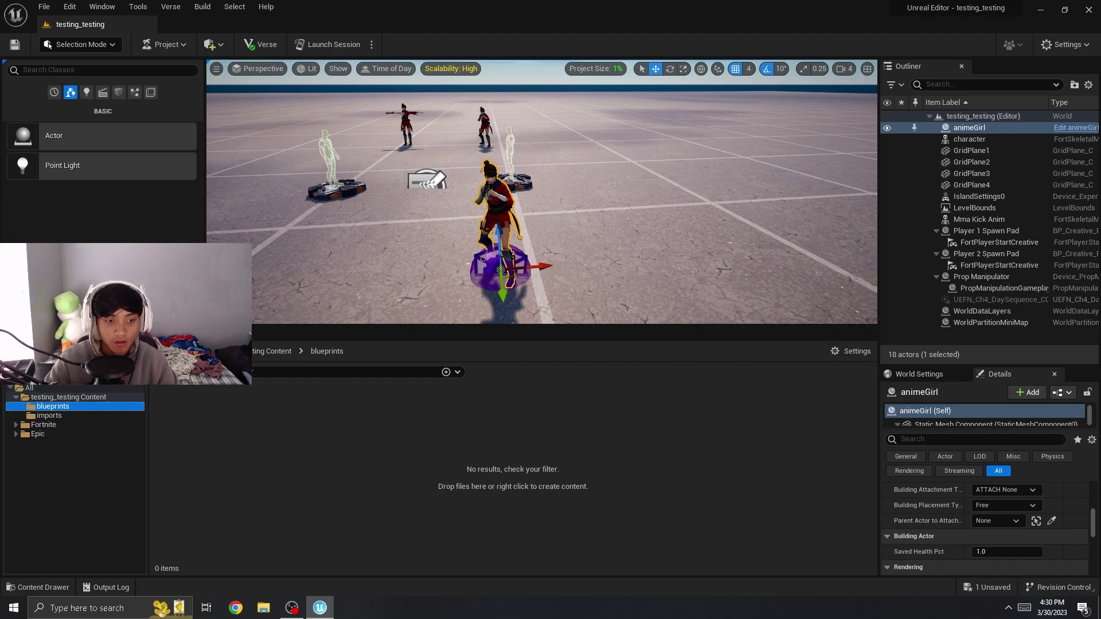
double_click(175, 422)
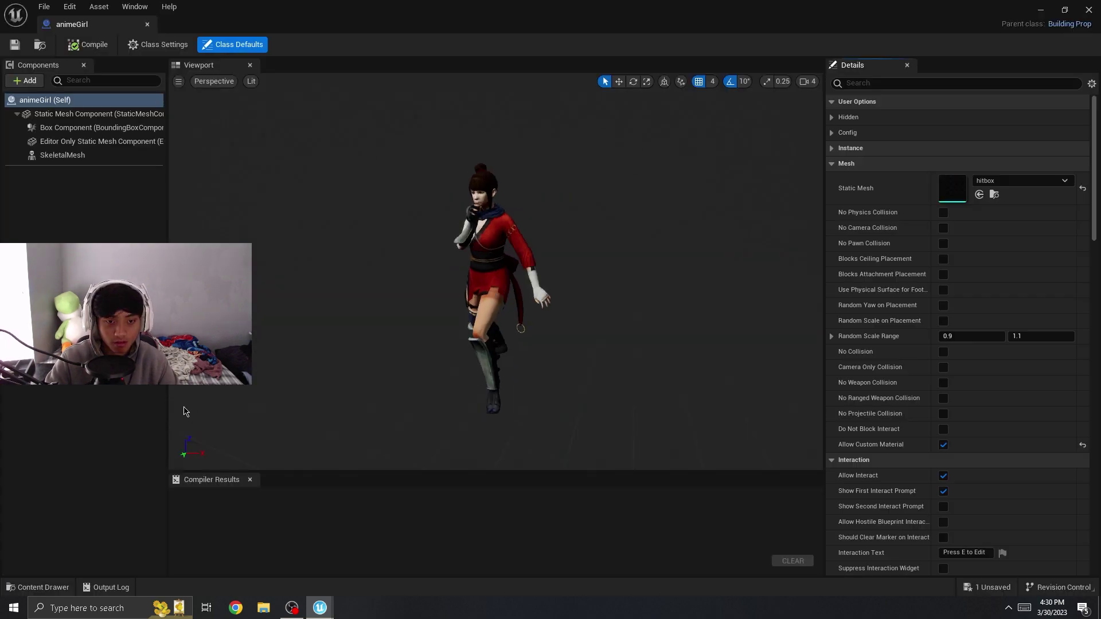
scroll(942, 396, "down", 6)
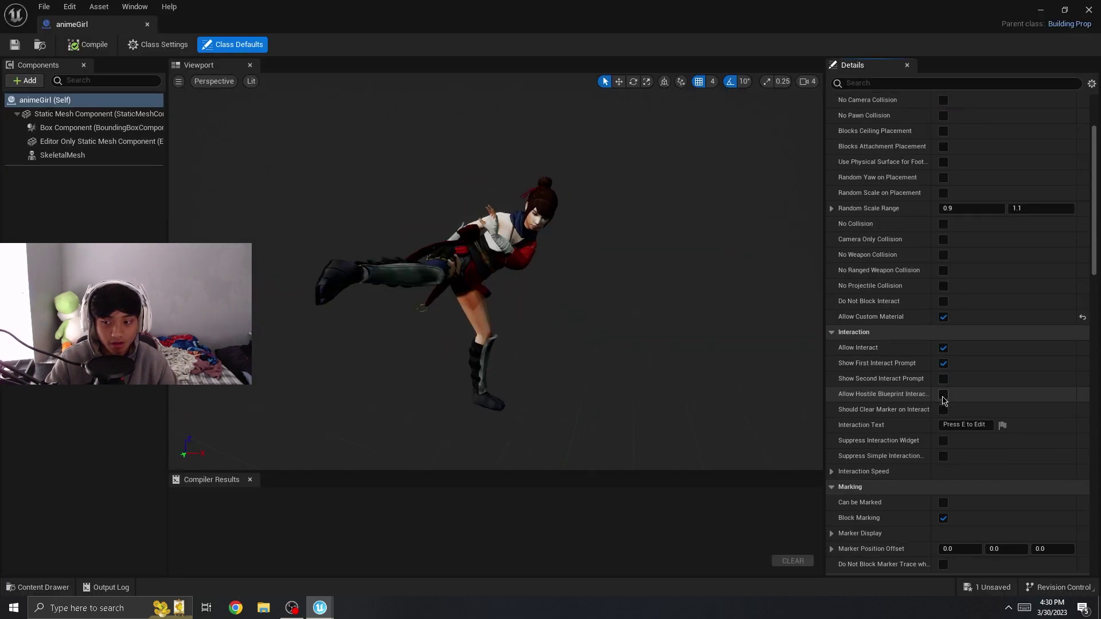
scroll(942, 400, "down", 4)
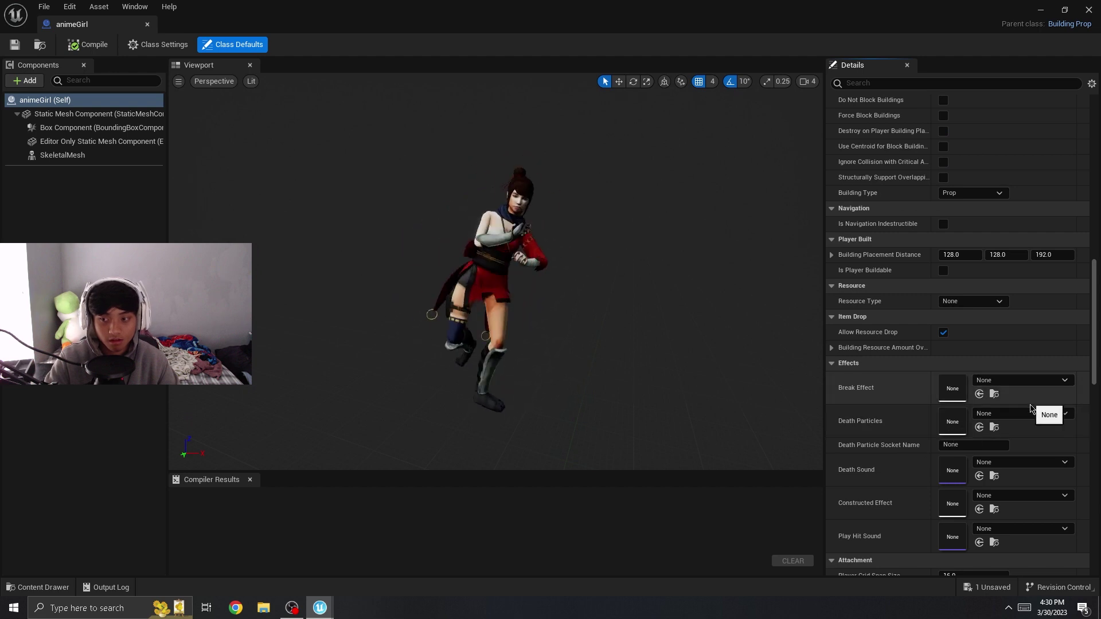
left_click(1034, 415)
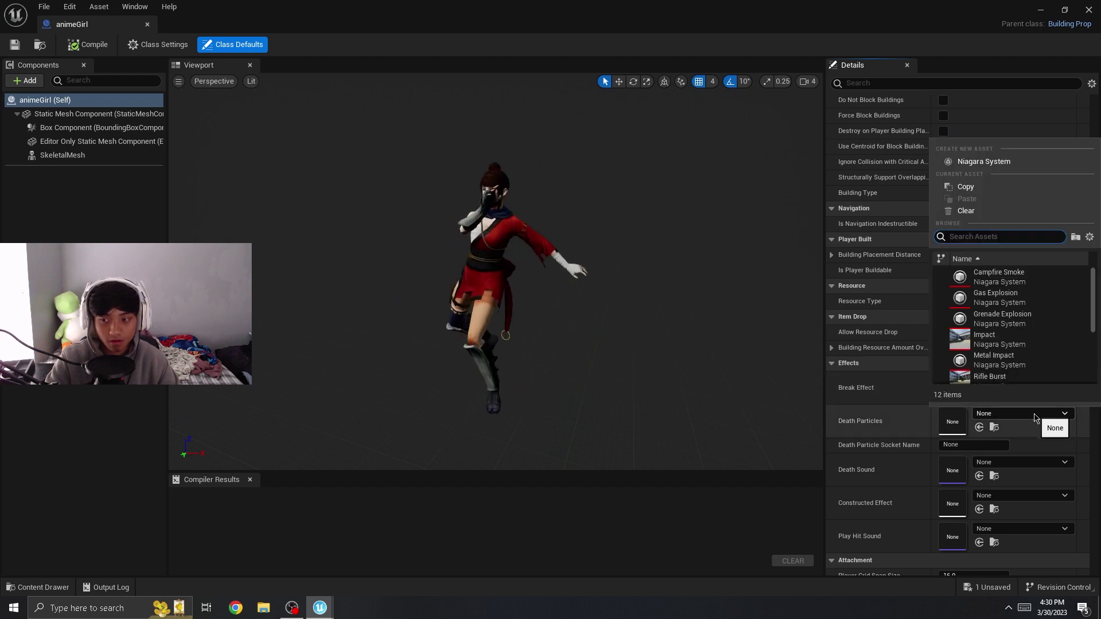
left_click(1011, 281)
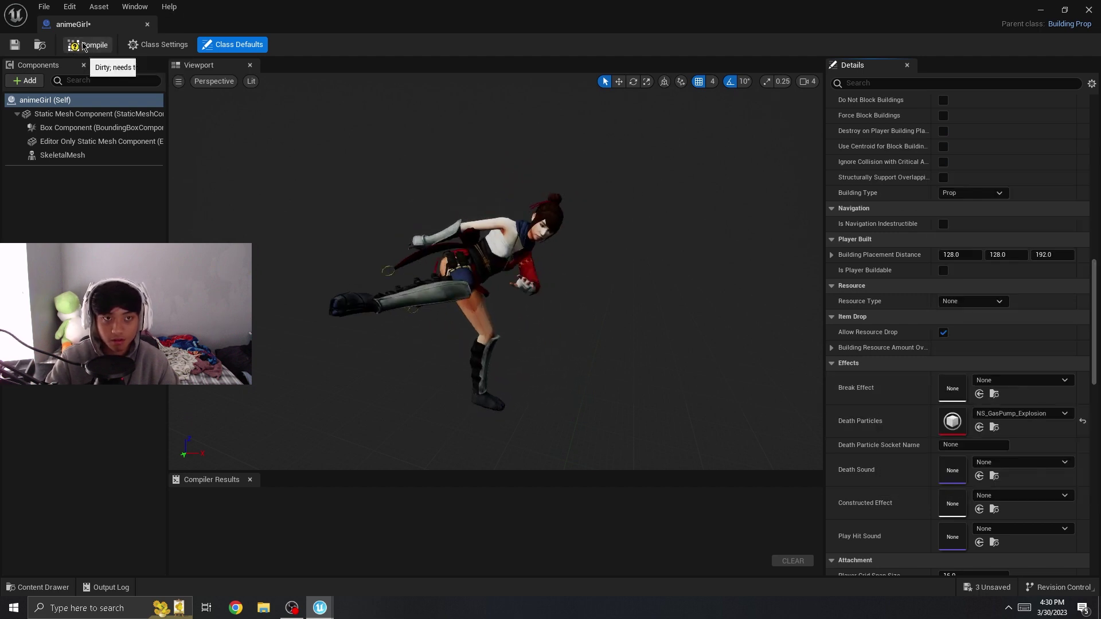
left_click(86, 45)
left_click(1088, 9)
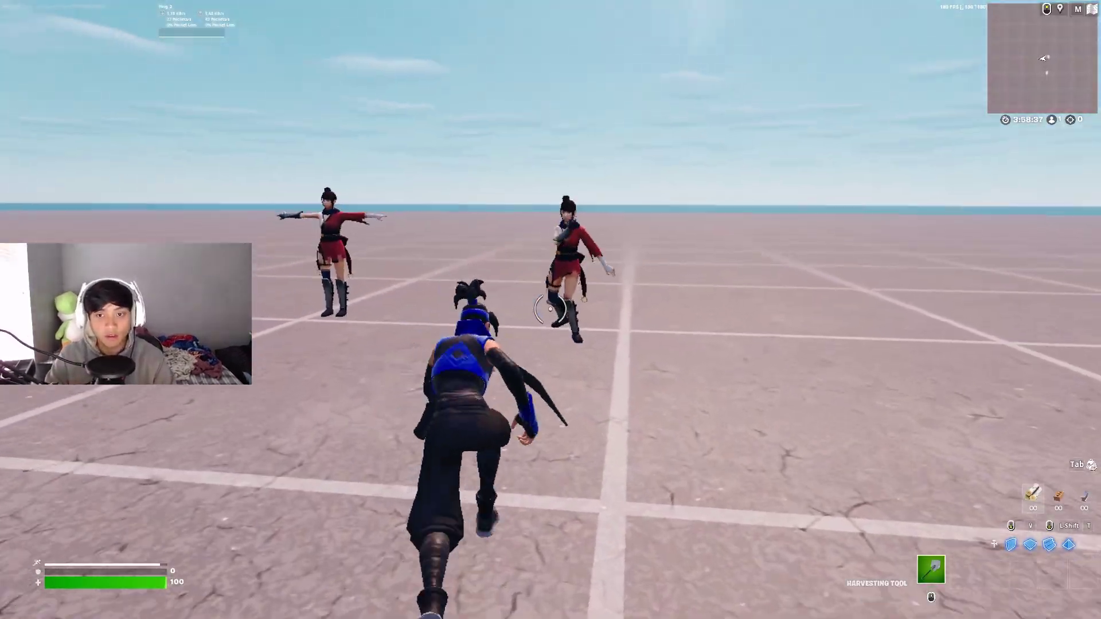
Hit a character prop until it explodes, then run around the grid to the remaining props.
left_click(551, 310)
key("w")
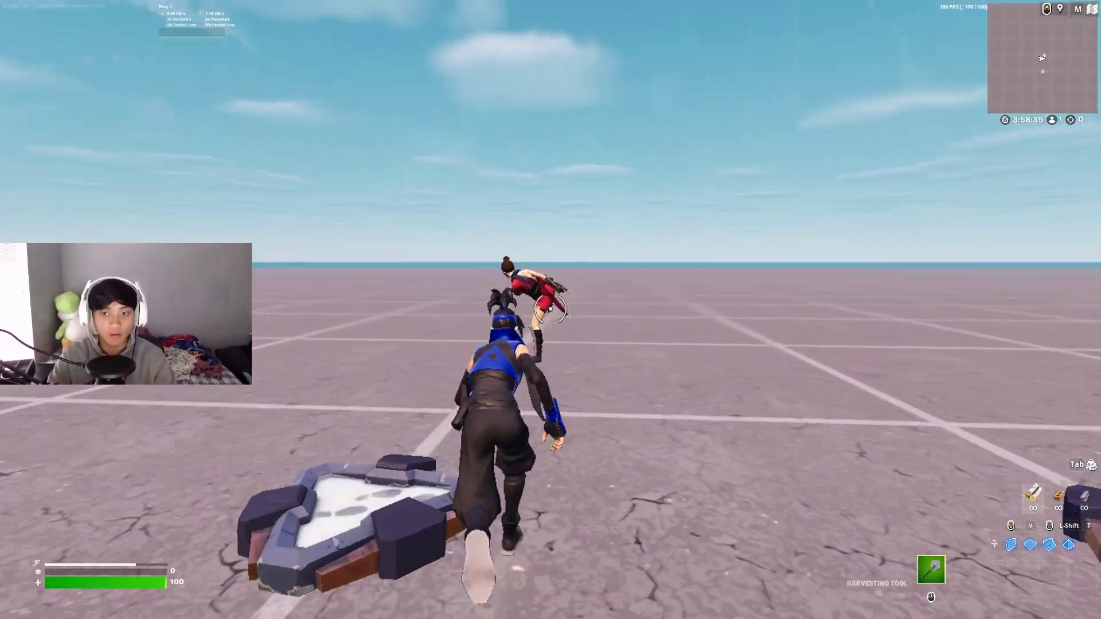
left_click(550, 310)
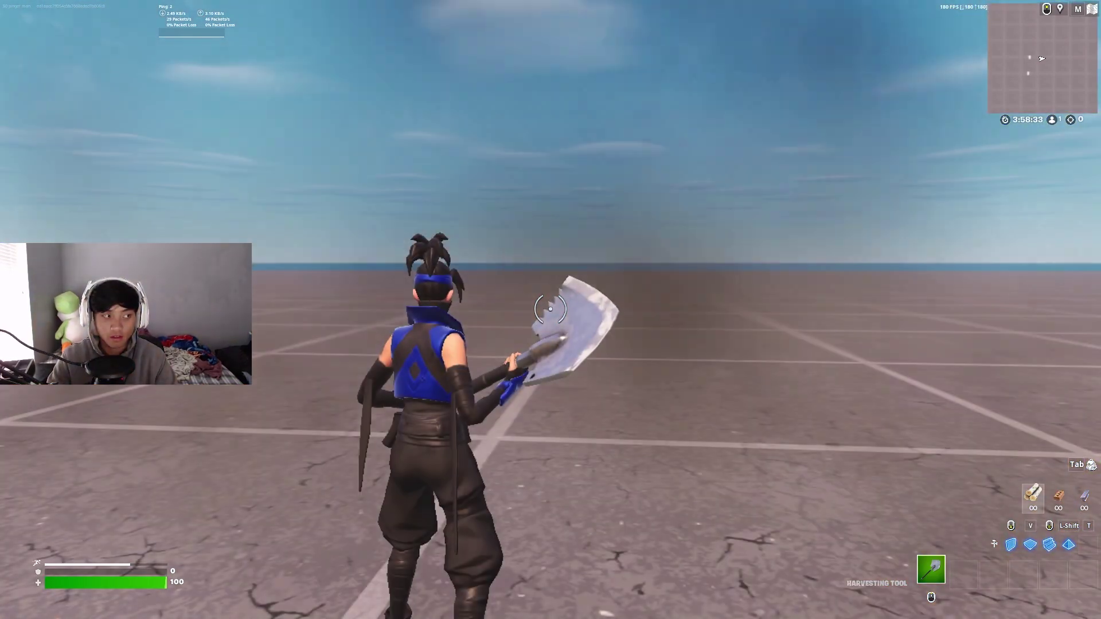
key("w")
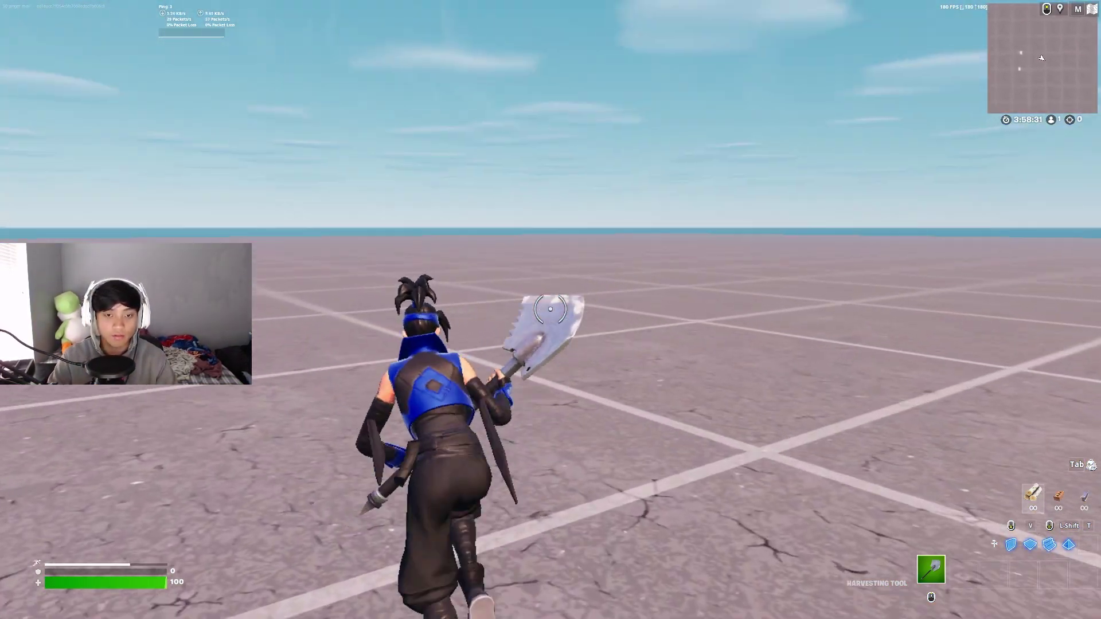
key("w")
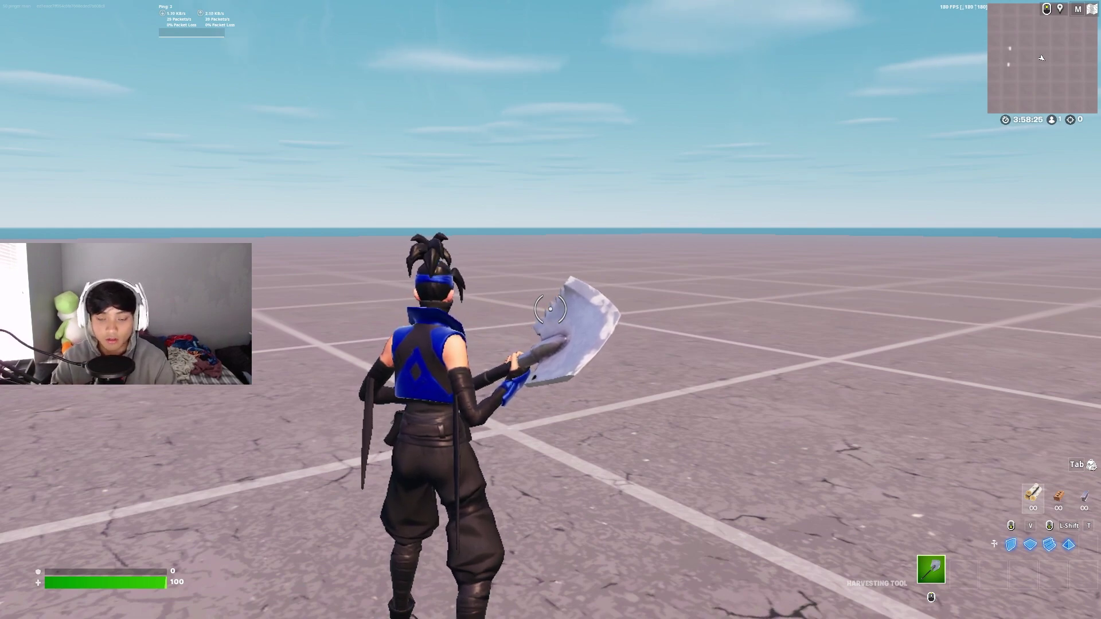
key("w")
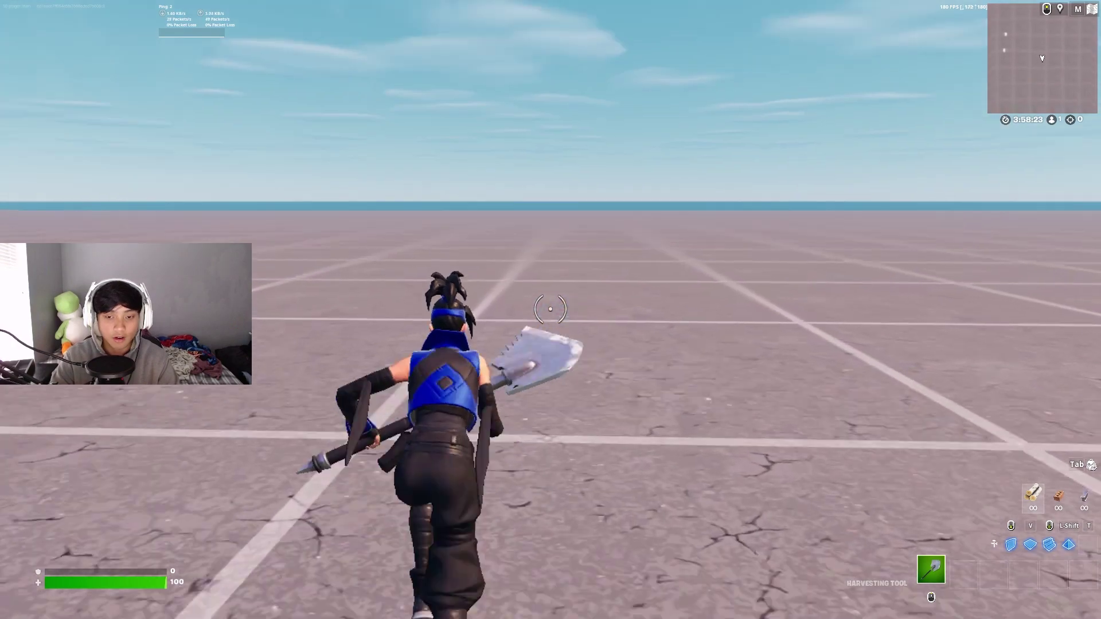
key("w")
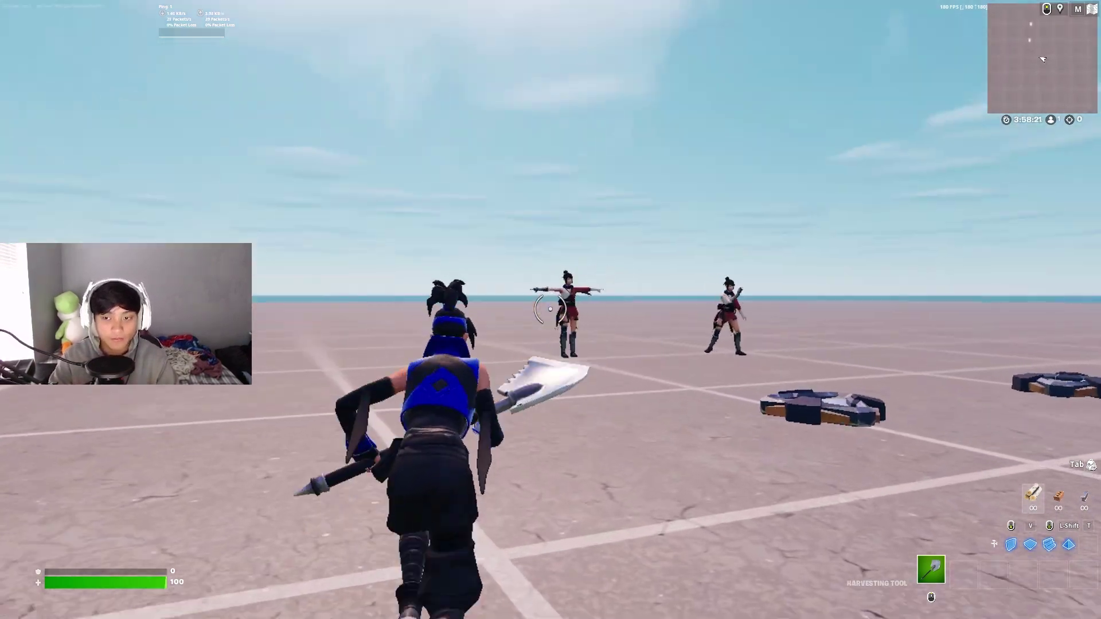
key("w")
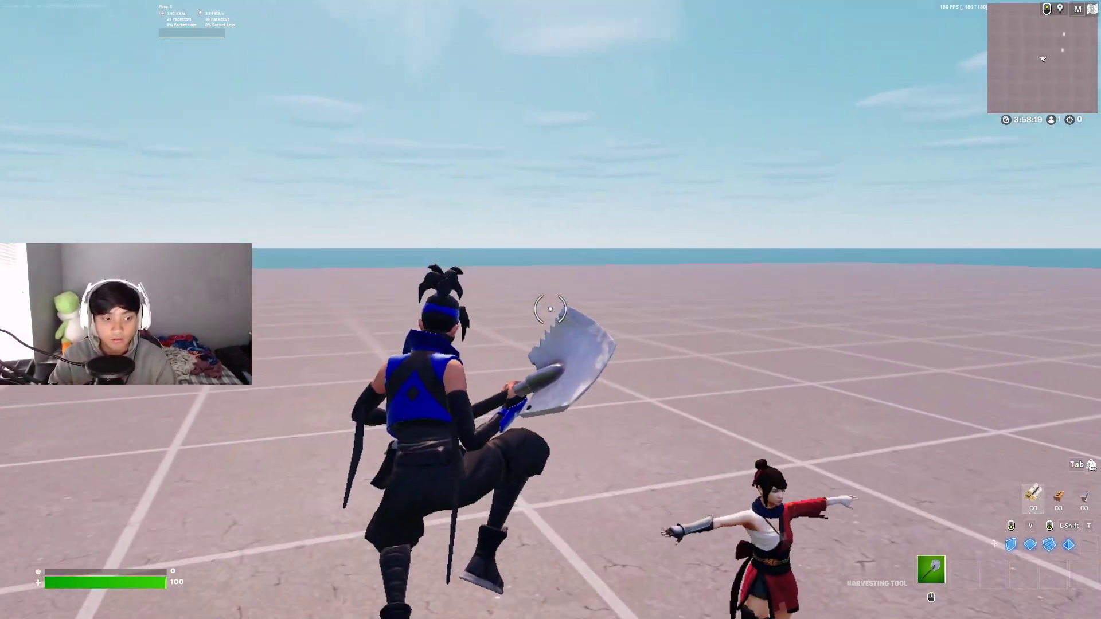